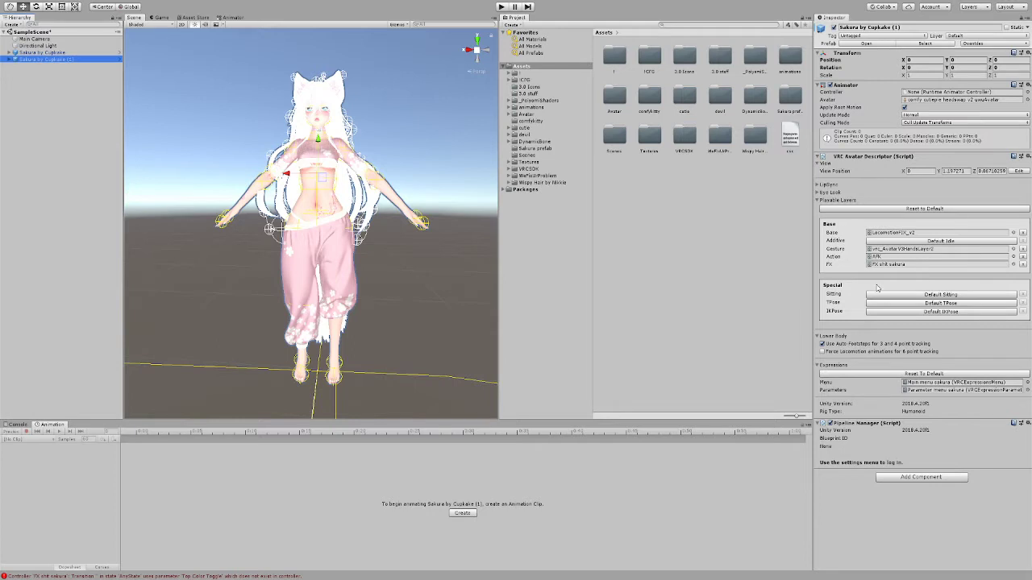
Step: Assign the FX shit sakura controller from the animations folder to the Animator of the Sakura by Cupkake (1) avatar
left_click(882, 266)
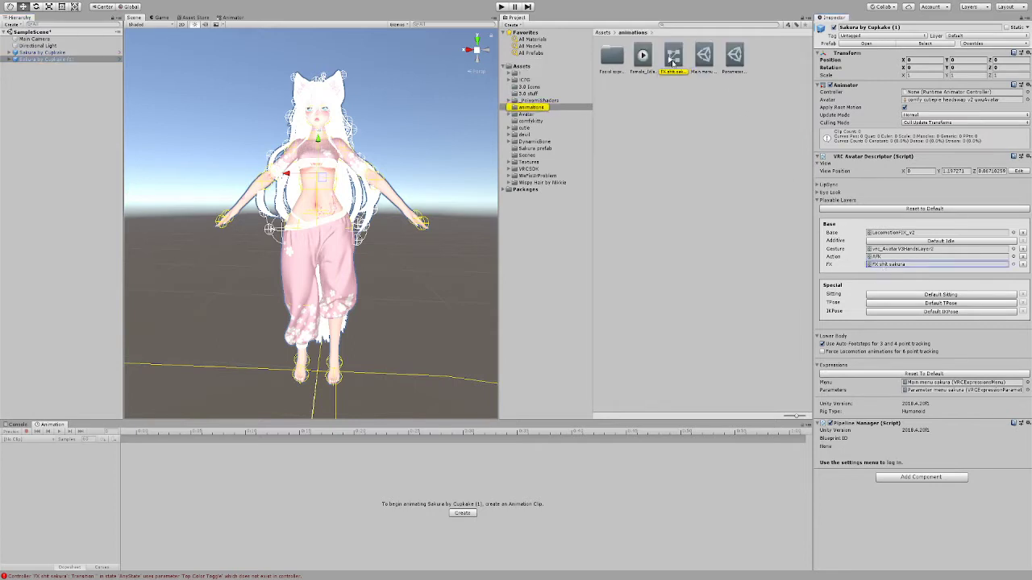
left_click_drag(673, 63, 925, 96)
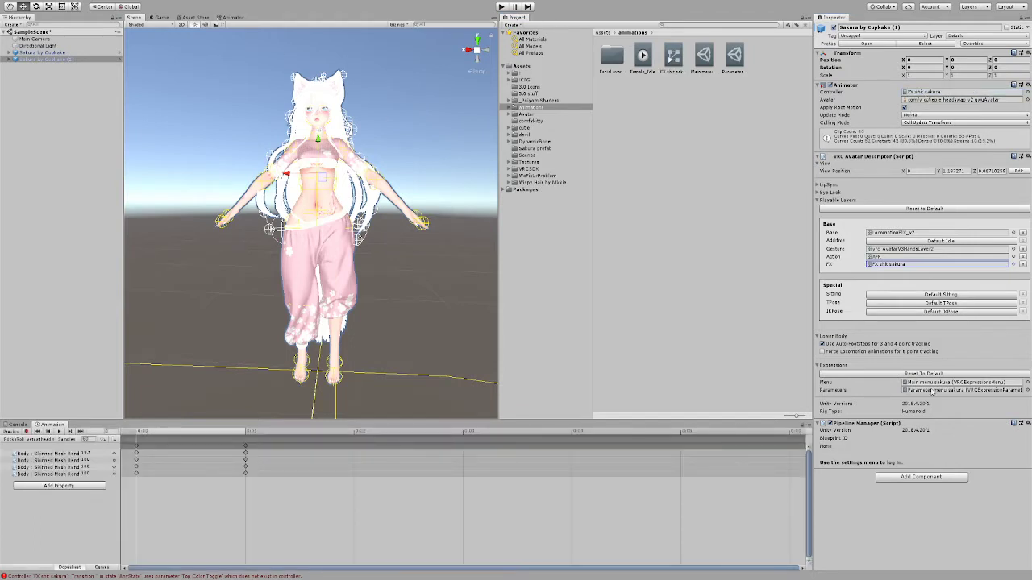
Step: Add a Float parameter named Hue shift to the Parameter menu sakura expression parameters
left_click(934, 394)
left_click(735, 65)
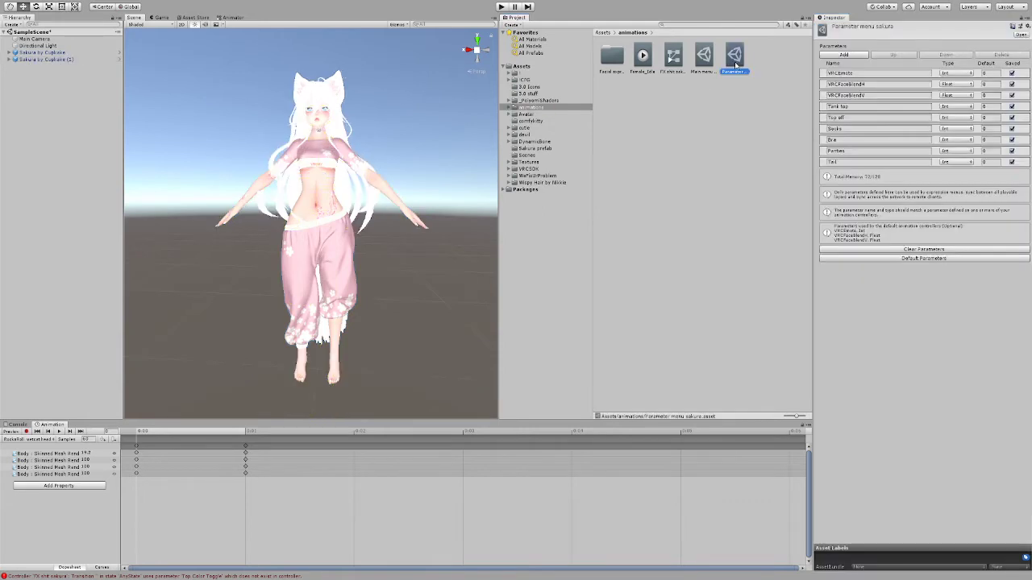
left_click(843, 54)
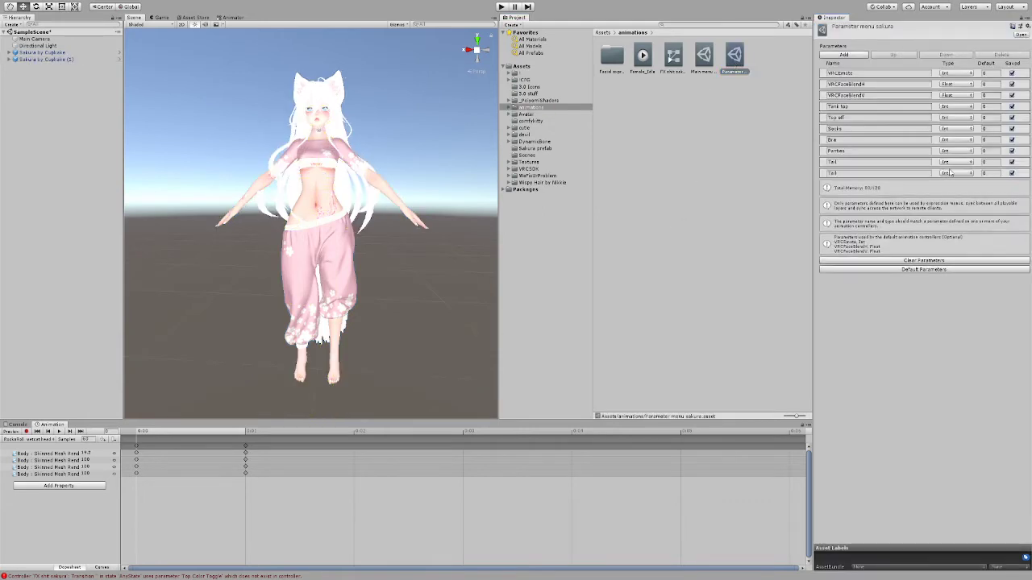
left_click(866, 174)
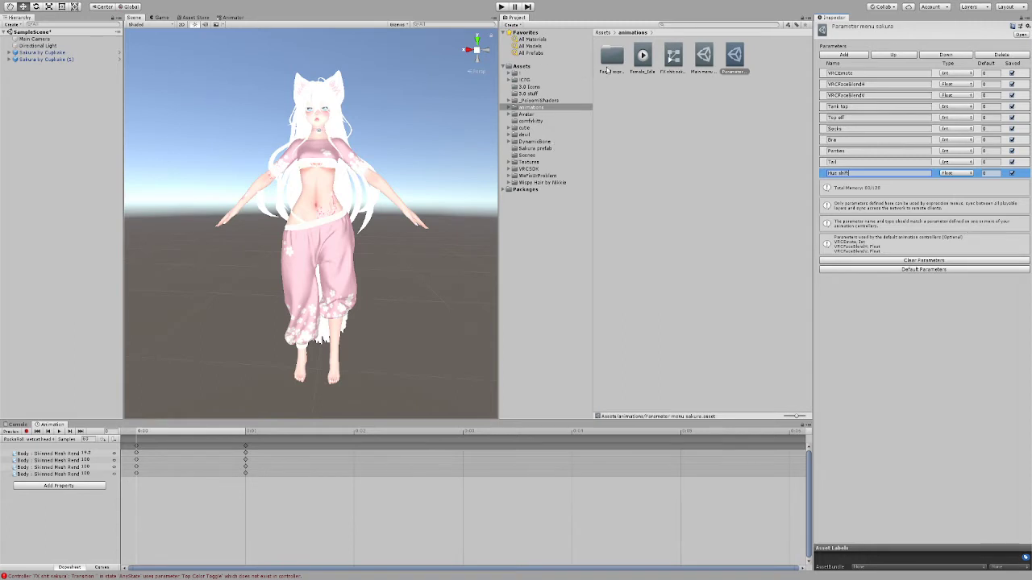
Step: Add a Float parameter named Hue shift to the FX shit sakura animator controller
left_click(679, 61)
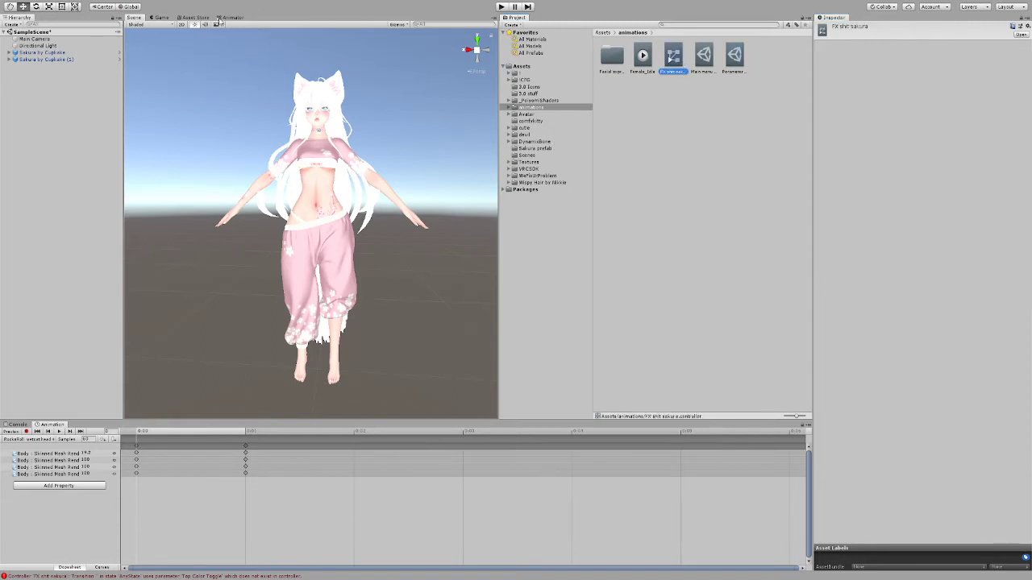
left_click(219, 18)
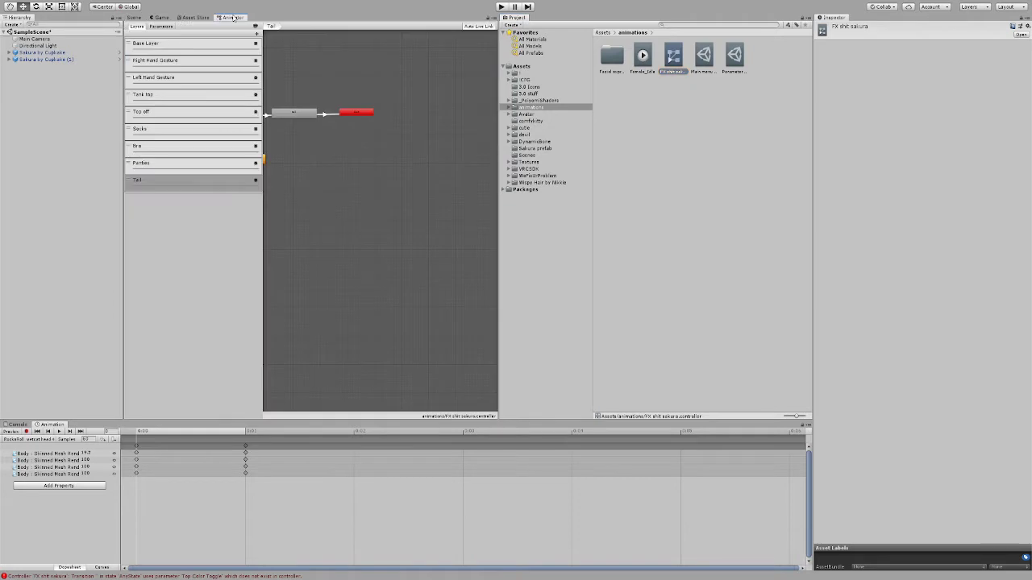
left_click(160, 29)
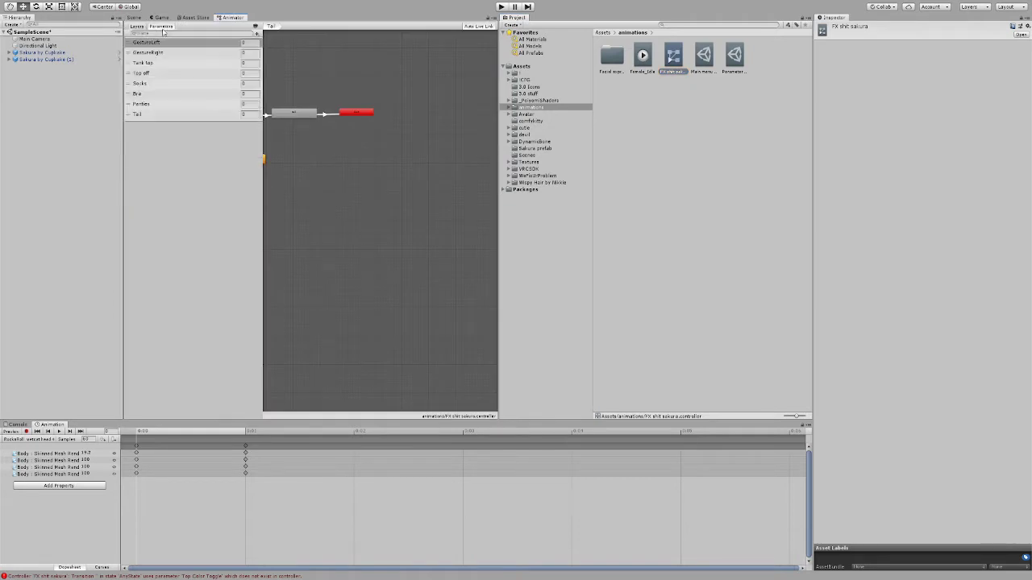
left_click(256, 26)
left_click(229, 36)
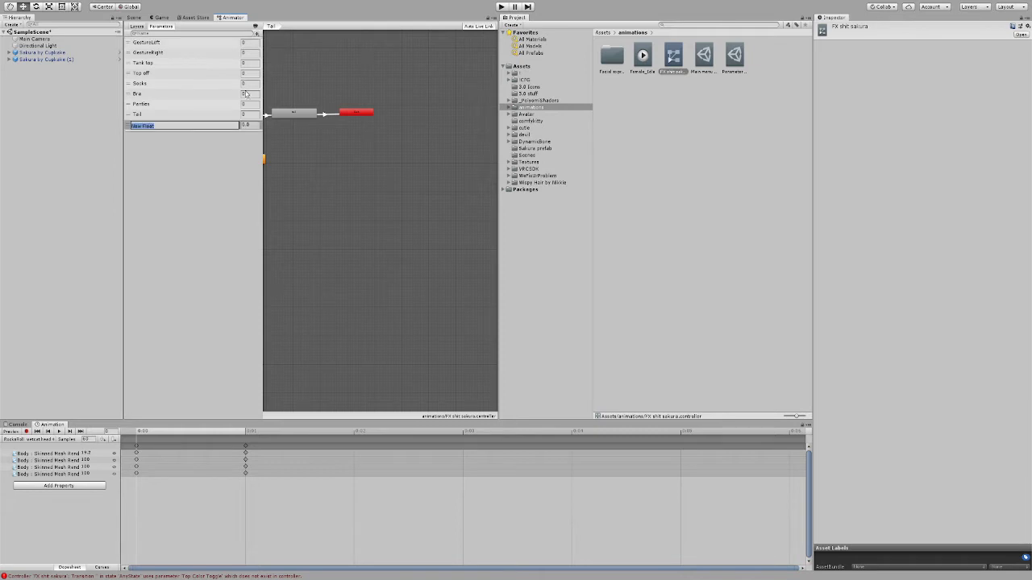
type("Hue shift")
key("Return")
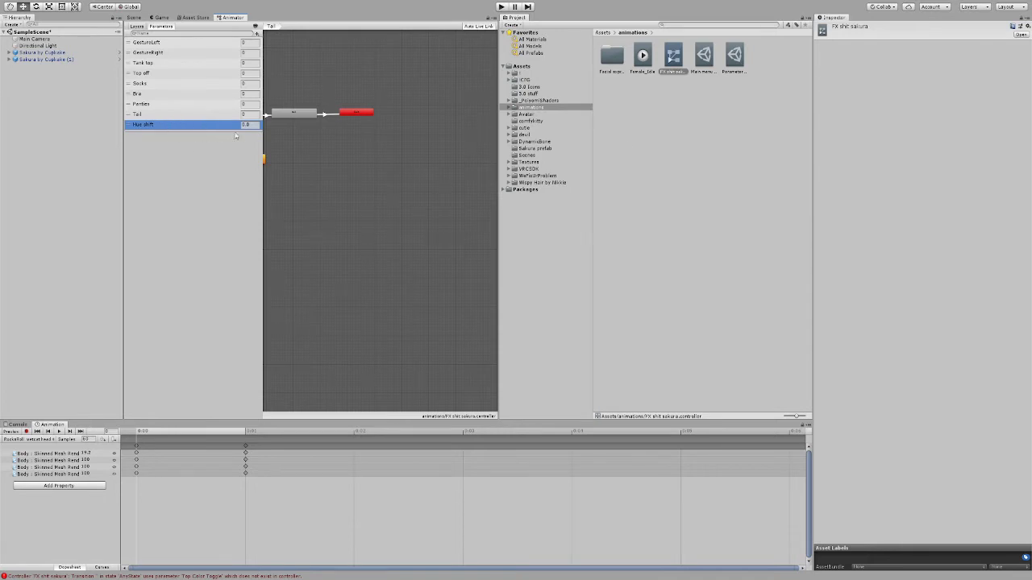
Step: Add a new layer named Hue shift to the FX shit sakura animator controller
left_click(137, 26)
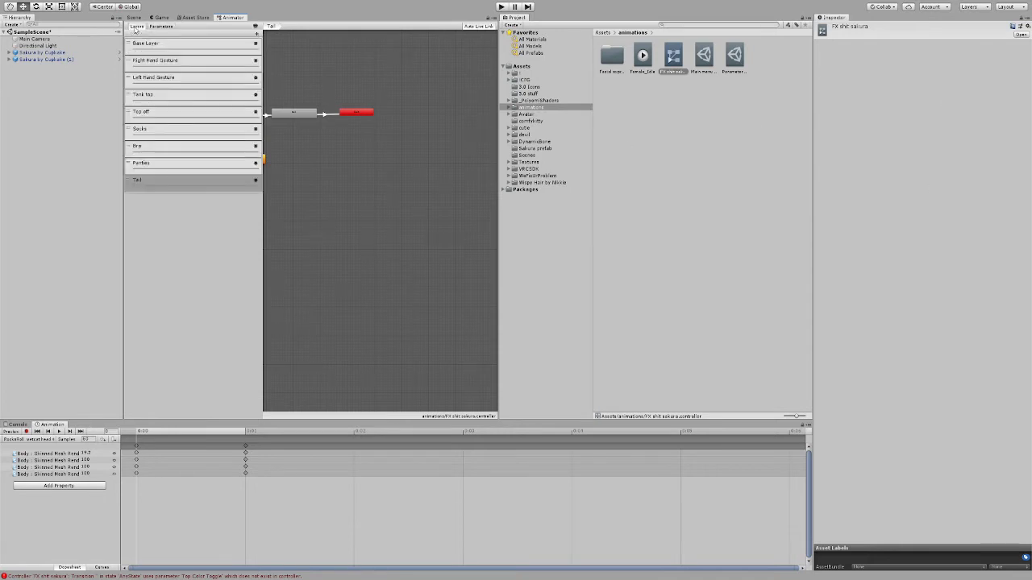
left_click(257, 33)
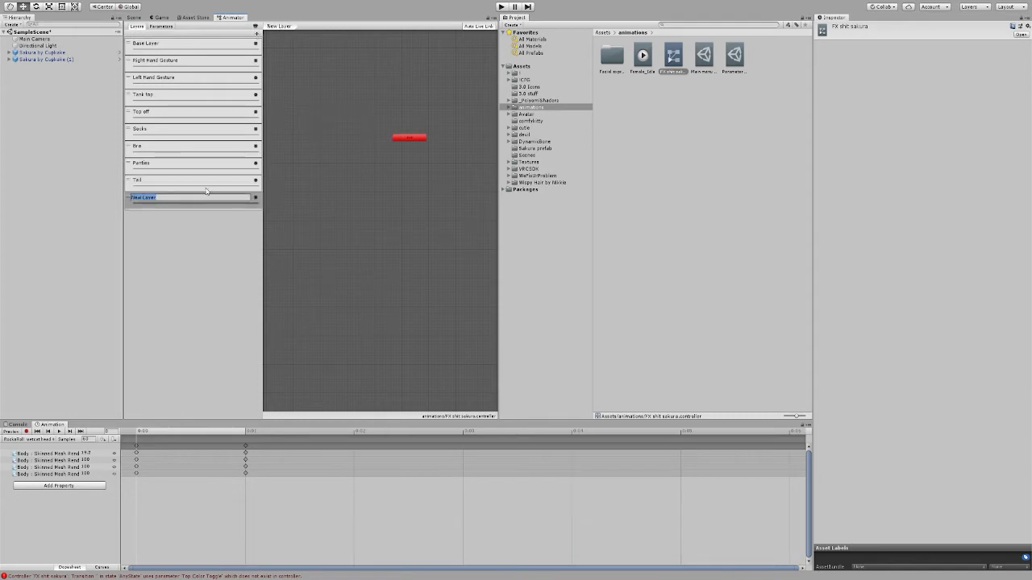
type("Hue shift")
key("Return")
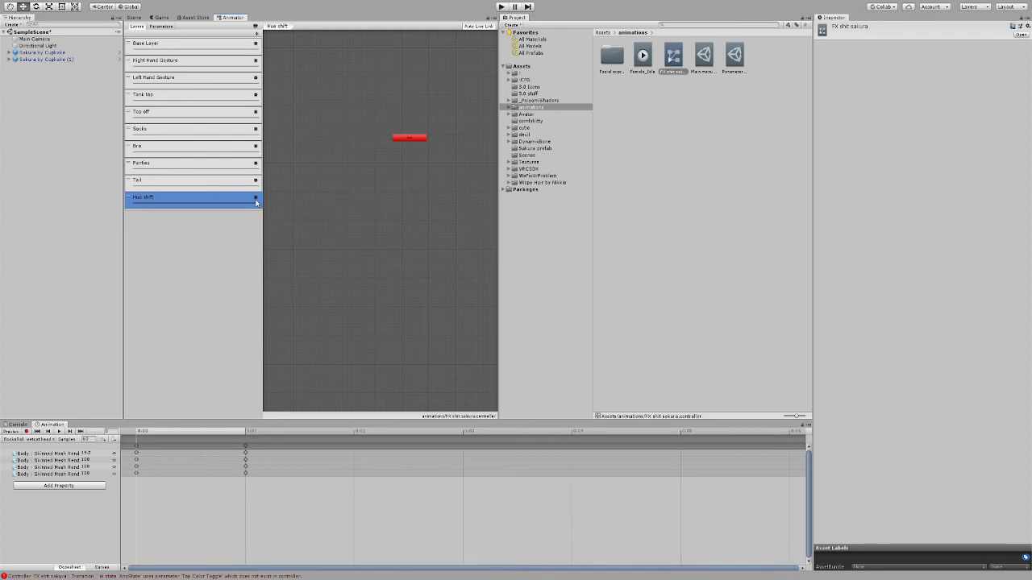
left_click(375, 204)
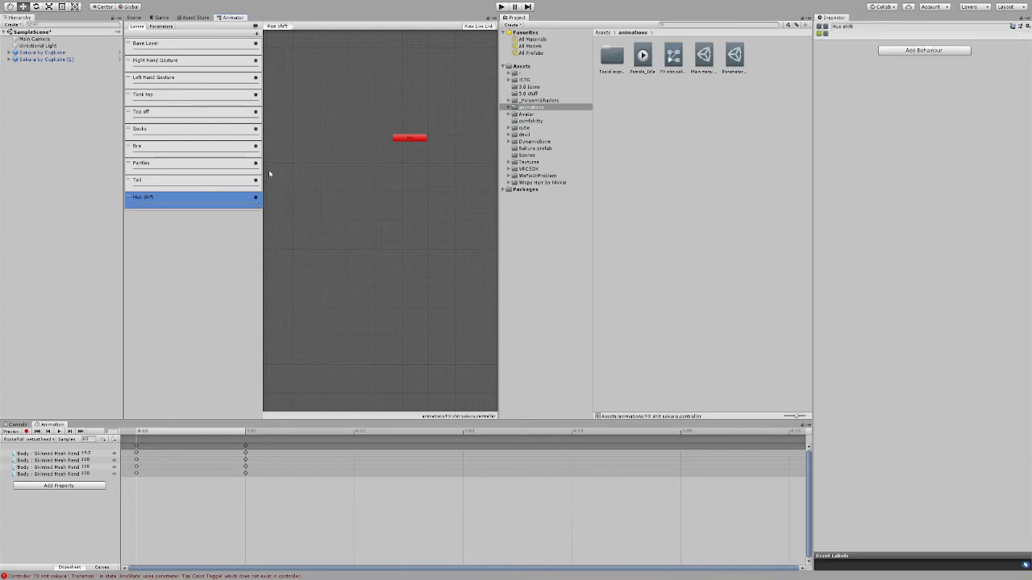
Step: Create an animation clip named hue 0 in the animations folder and duplicate it as hue 1
left_click(744, 84)
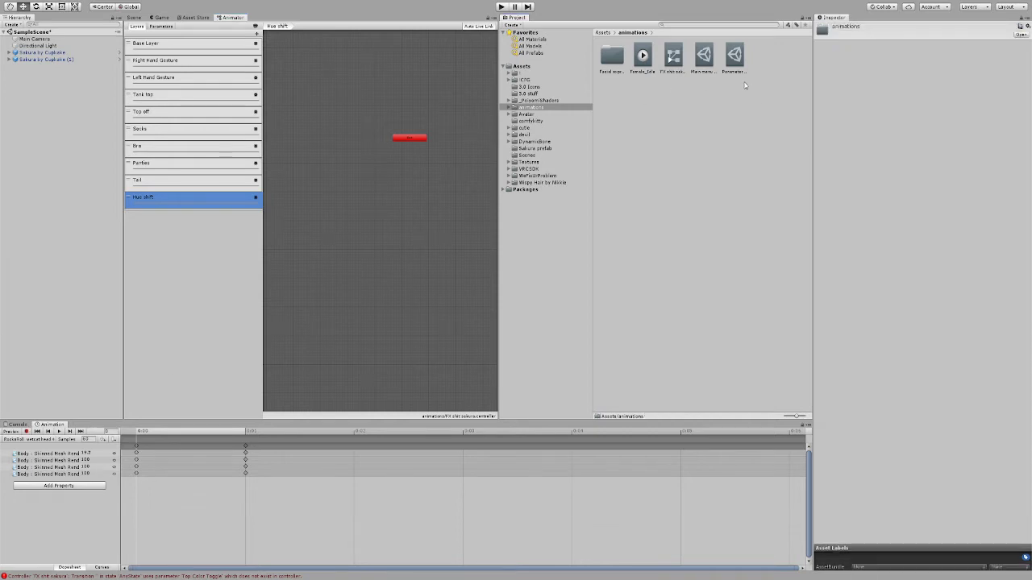
left_click(891, 302)
type("hue s")
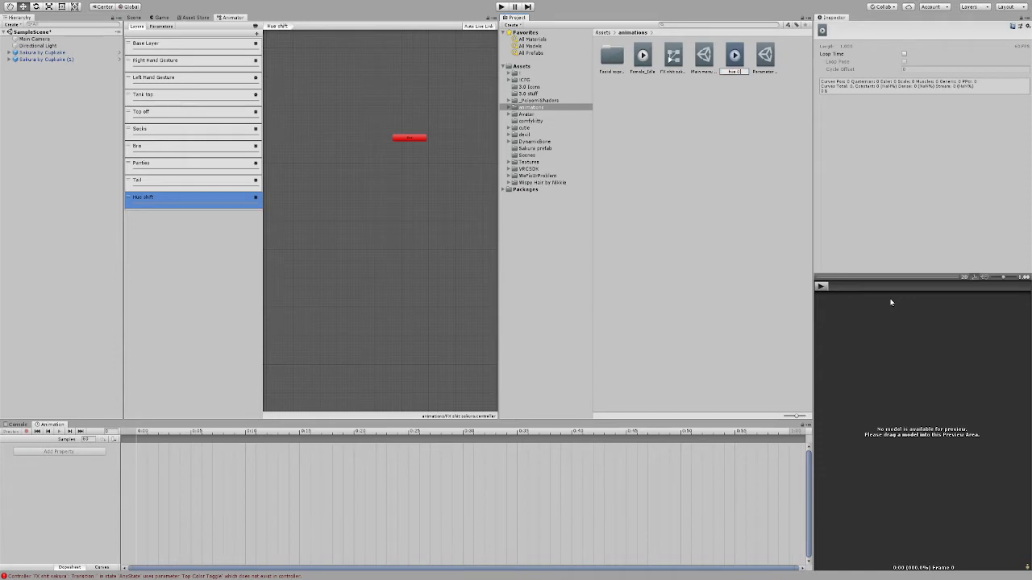
key("Return")
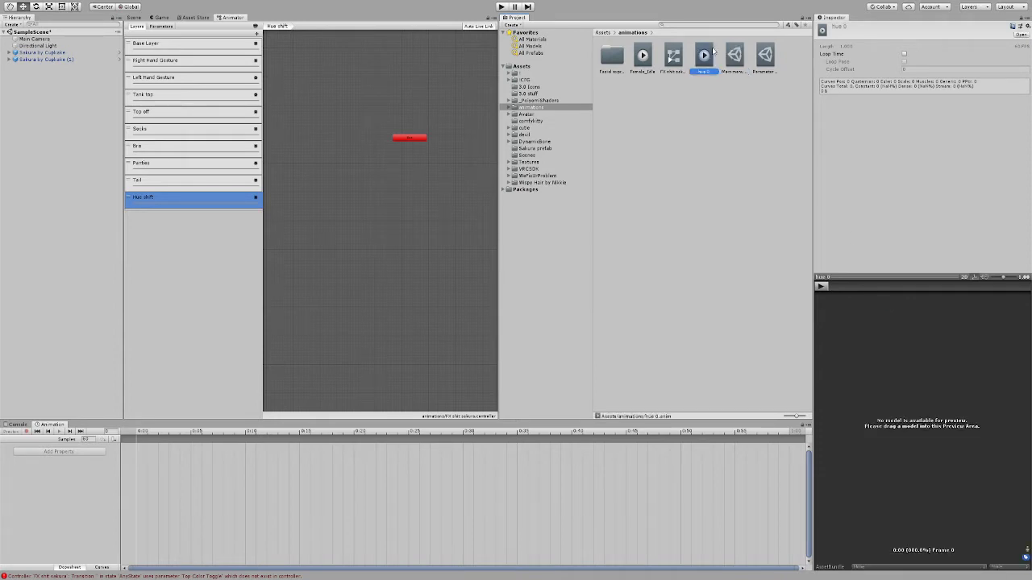
key("ctrl+d")
left_click(750, 81)
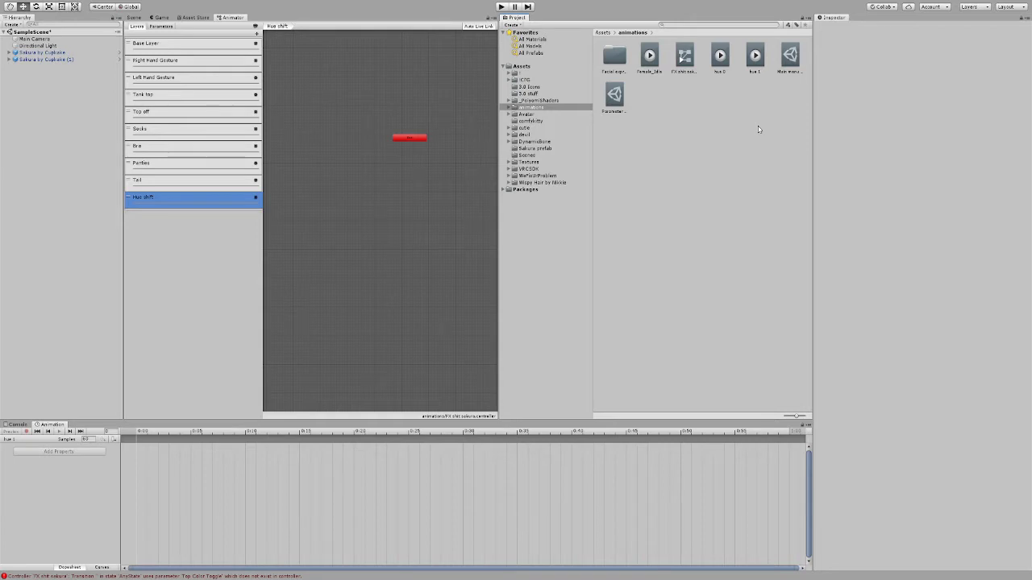
Step: Place the hue 0 and hue 1 clips as states in the Hue shift layer, with hue 0 as the default
left_click(720, 58)
left_click_drag(680, 107, 420, 173)
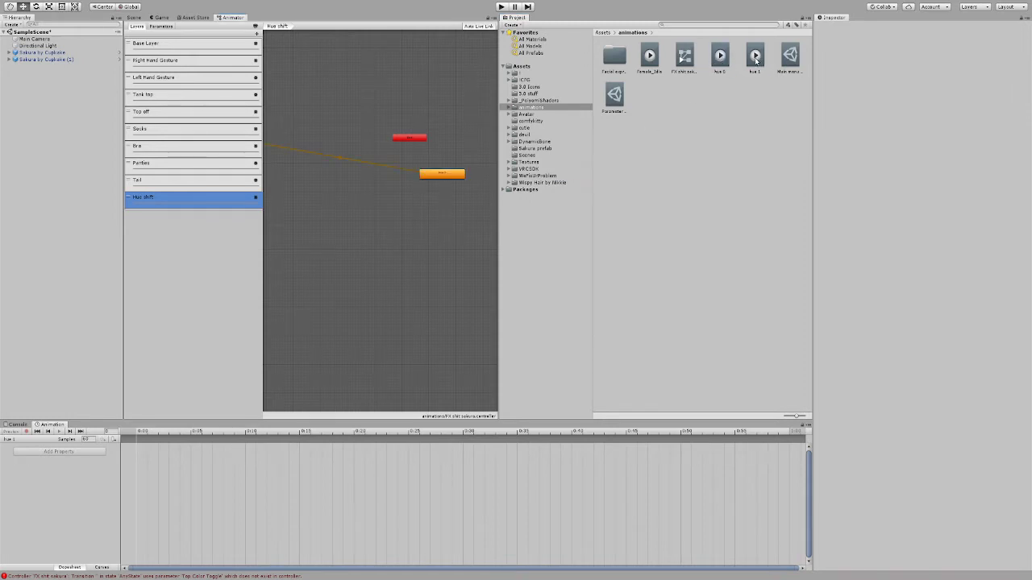
left_click_drag(755, 58, 368, 232)
left_click(375, 240)
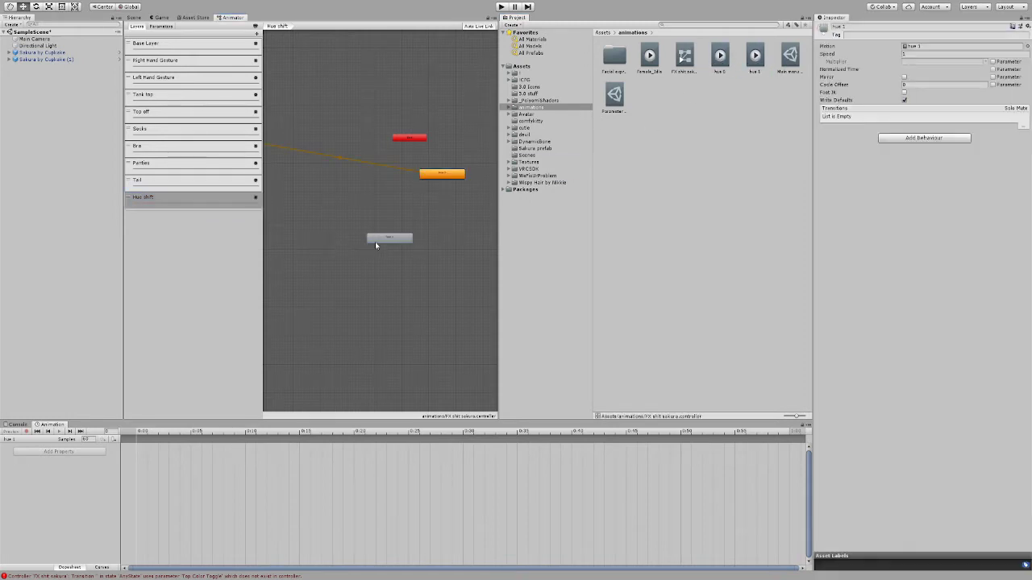
Step: Widen the state graph and arrange hue 0 beside the Entry node with hue 1 just below it
left_click_drag(499, 222, 533, 216)
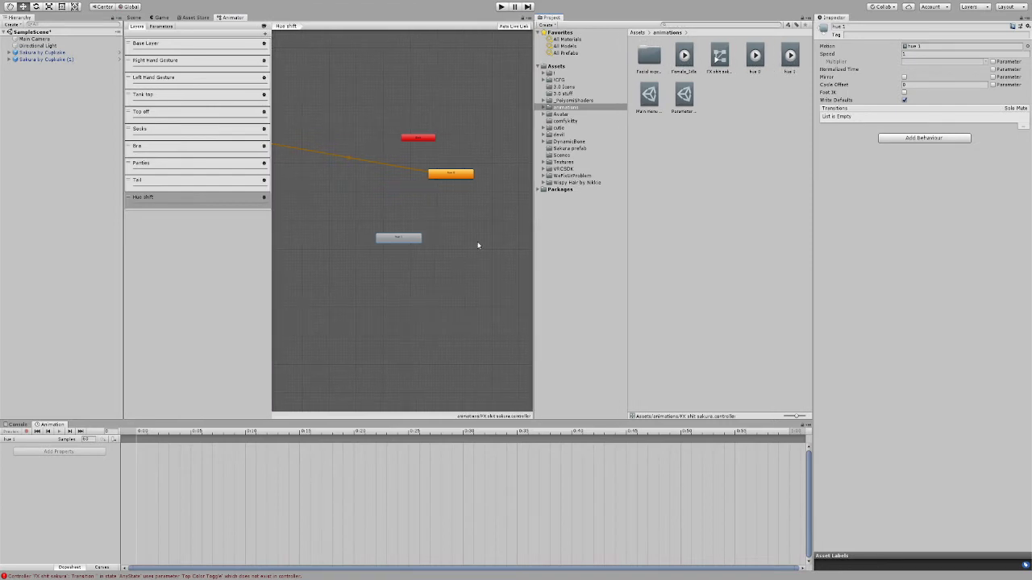
left_click_drag(454, 174, 396, 171)
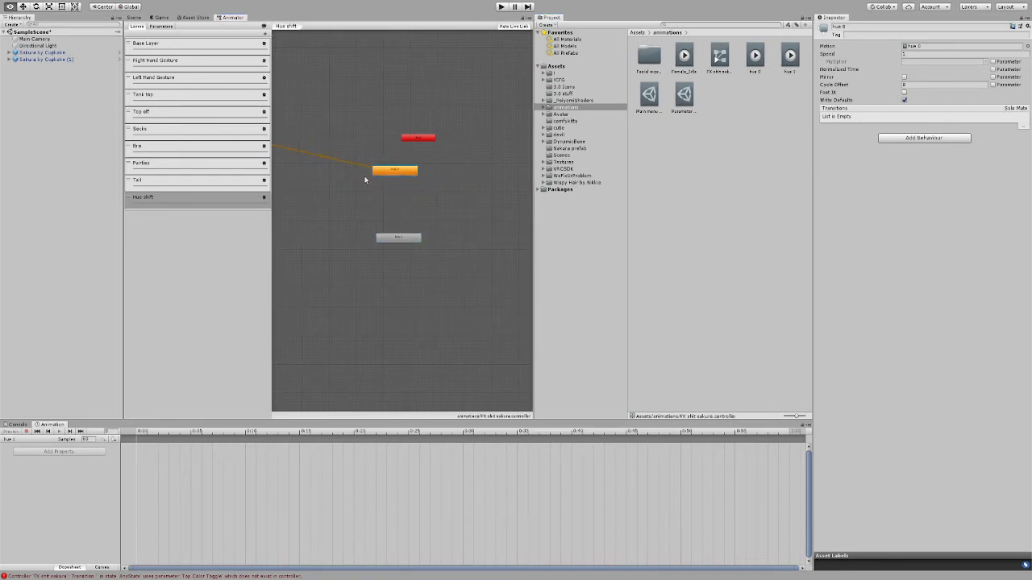
middle_click_drag(364, 180, 444, 181)
left_click_drag(481, 174, 403, 140)
left_click_drag(484, 239, 416, 167)
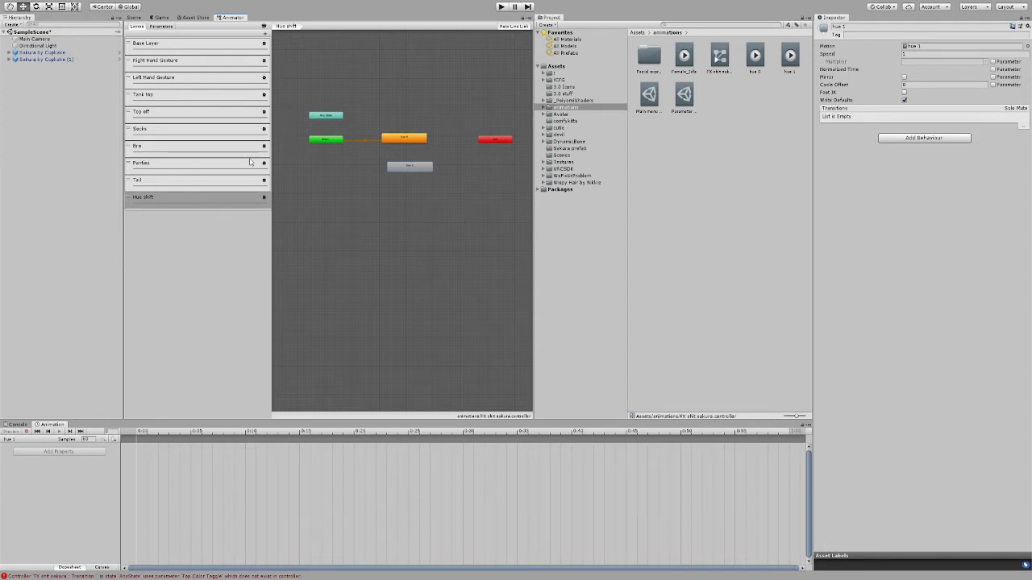
Step: Deactivate the original Sakura by Cupkake avatar and select its duplicate in the scene view
left_click(72, 54)
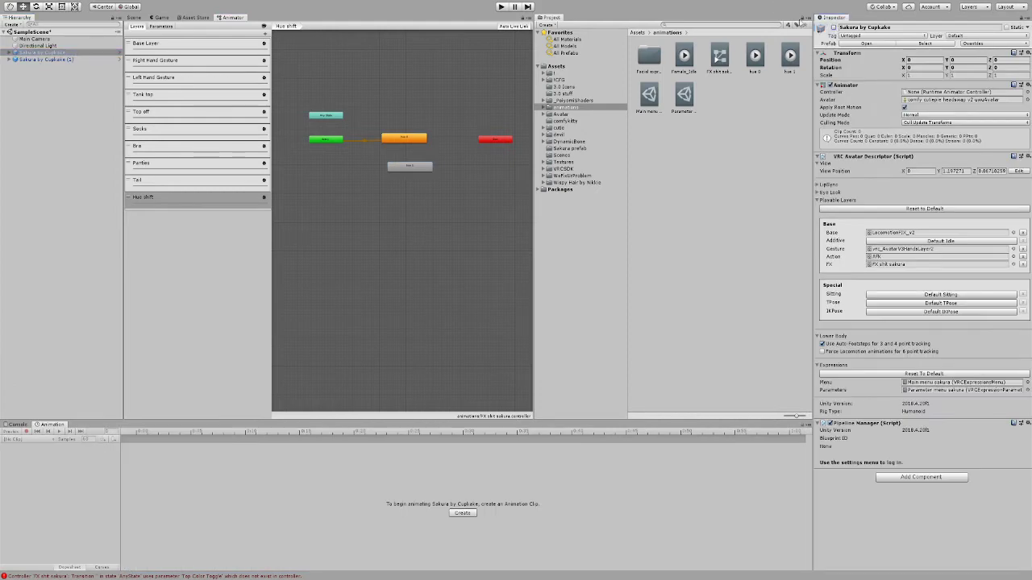
left_click(134, 18)
left_click(61, 59)
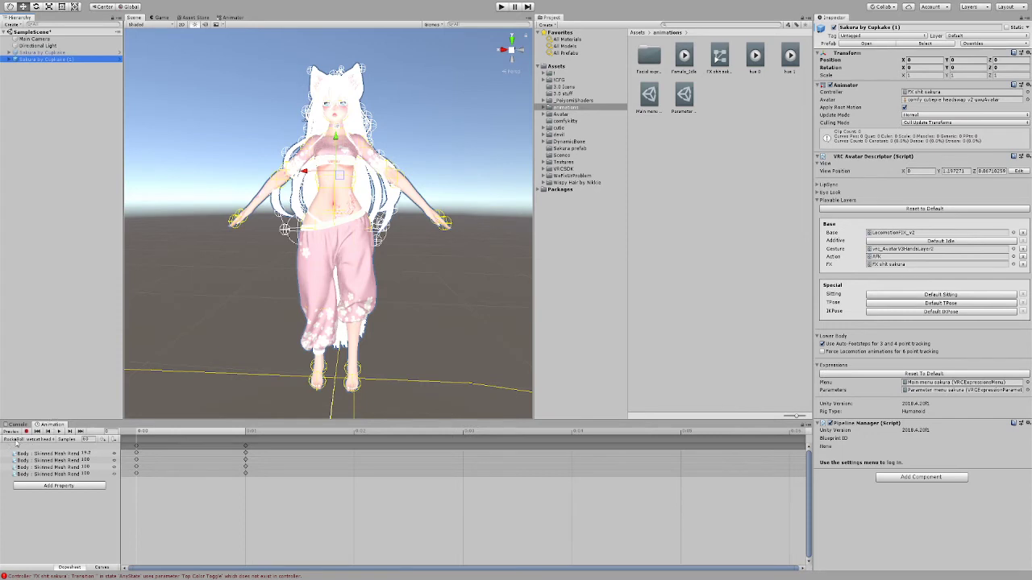
Step: Choose the hue 0 clip for the duplicate avatar and start keyframe recording
left_click(26, 440)
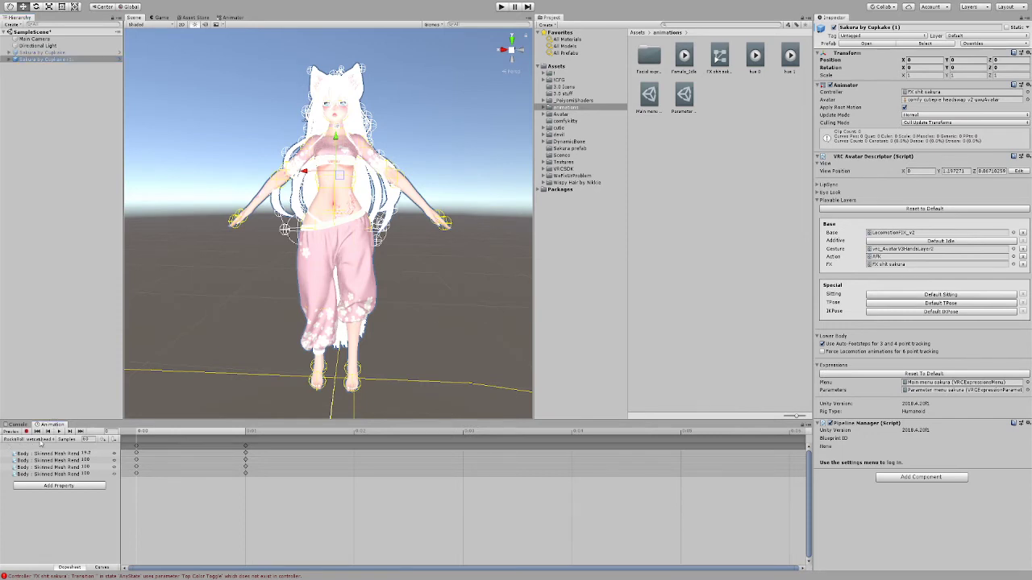
left_click(27, 341)
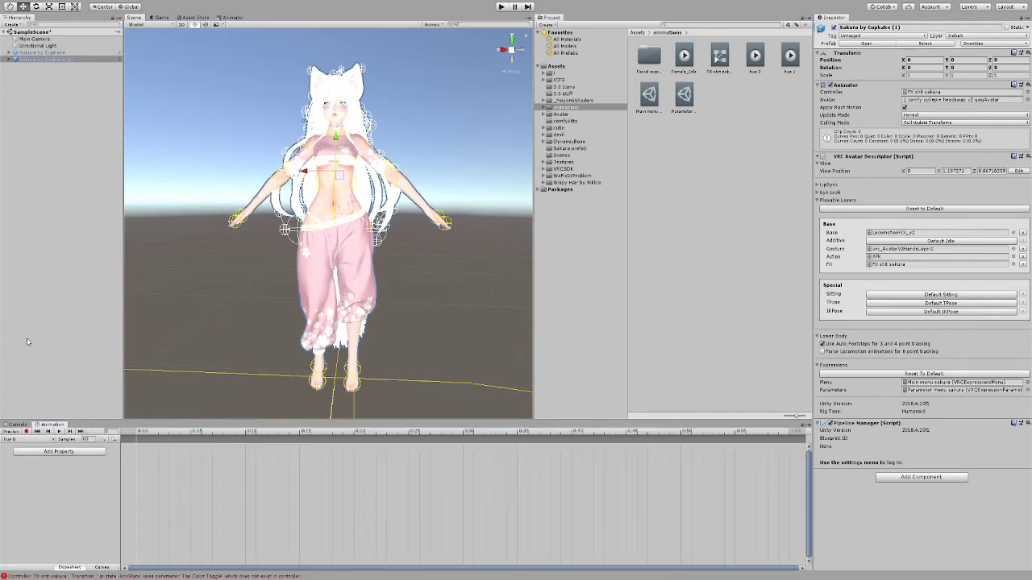
left_click(25, 433)
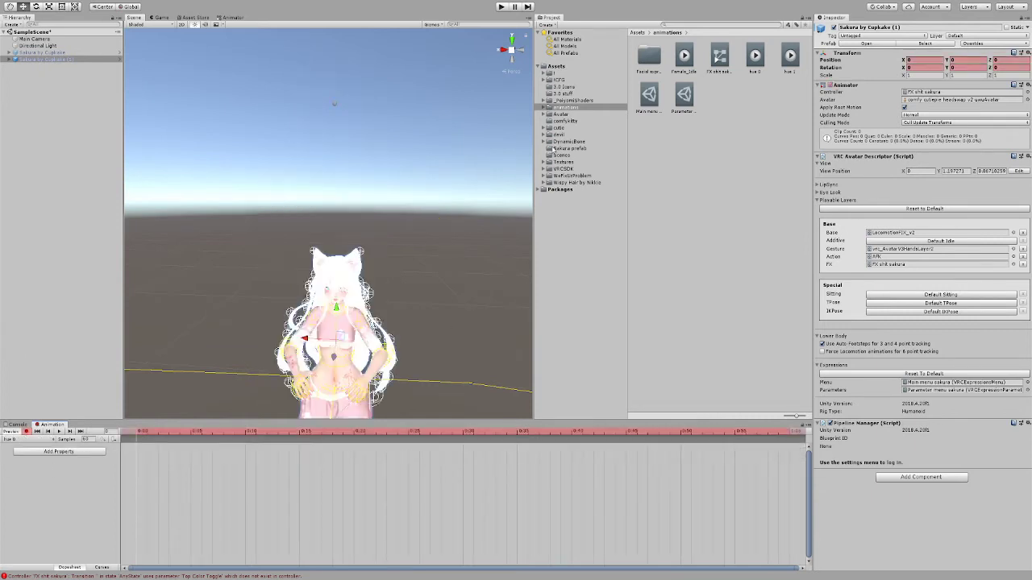
Step: Select the avatar's Crop top mesh and start recording the hue 0 clip again
scroll(406, 261, "down", 2)
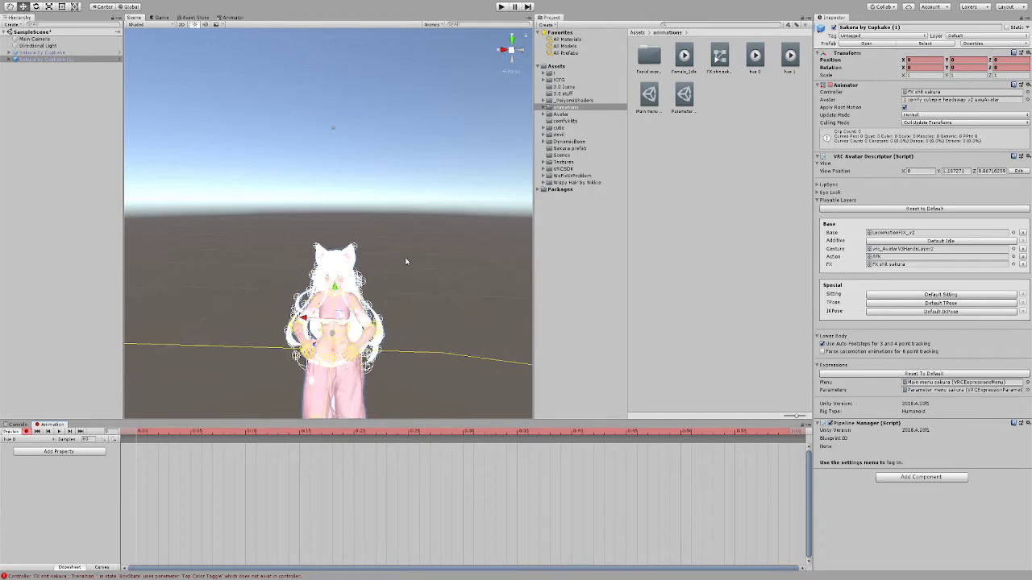
left_click(341, 306)
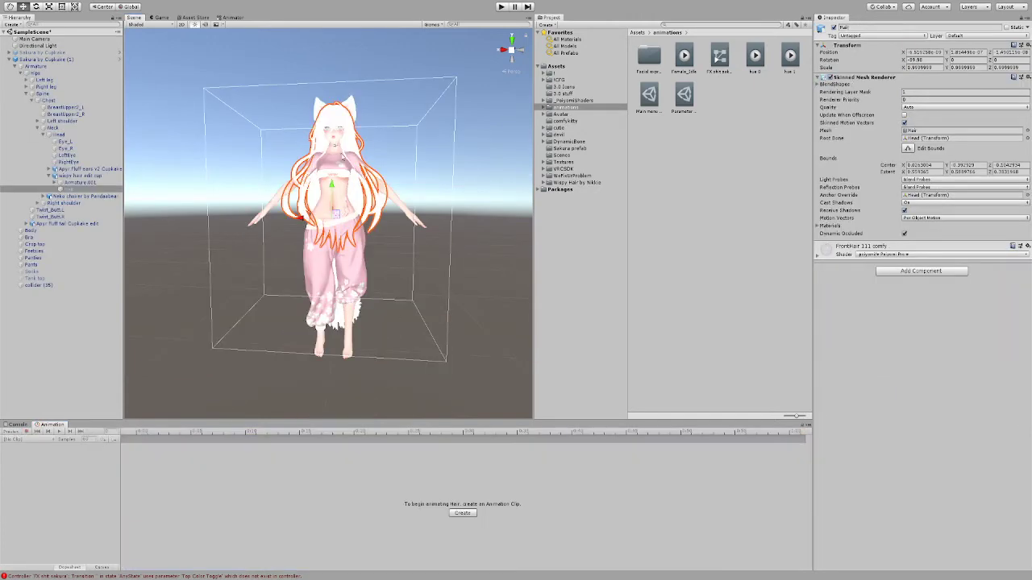
left_click(344, 158)
left_click(344, 164)
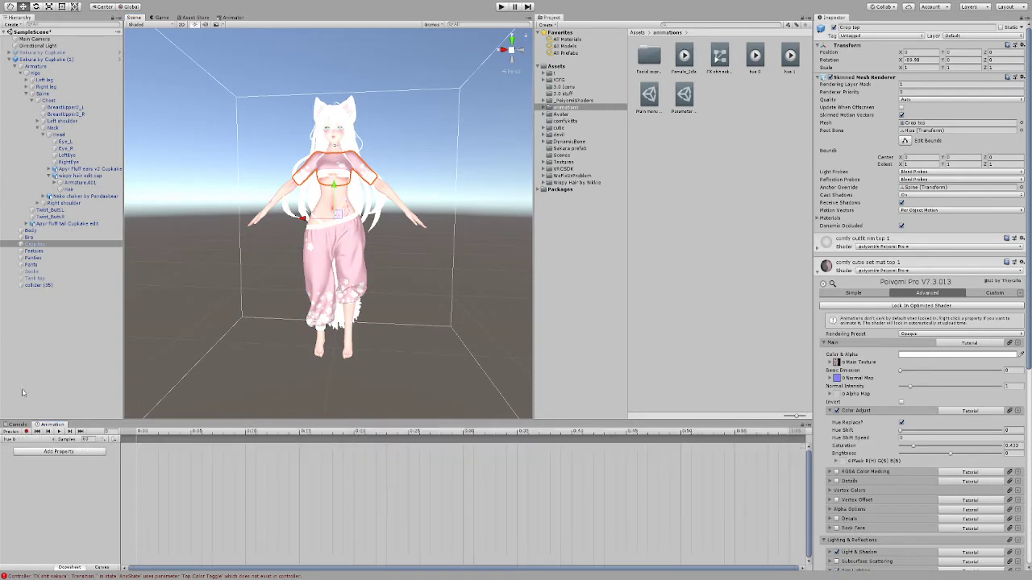
left_click(25, 431)
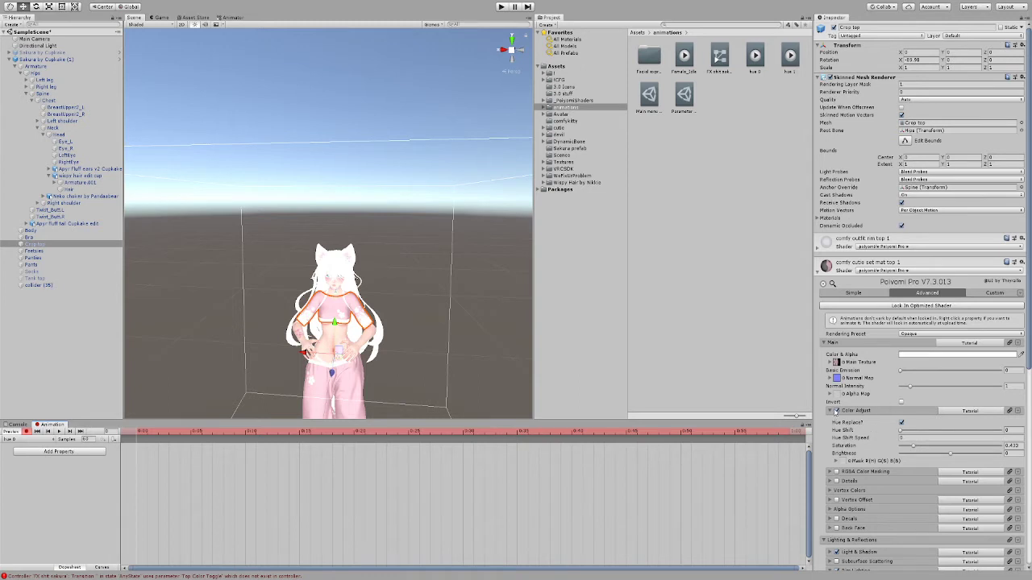
left_click(836, 411)
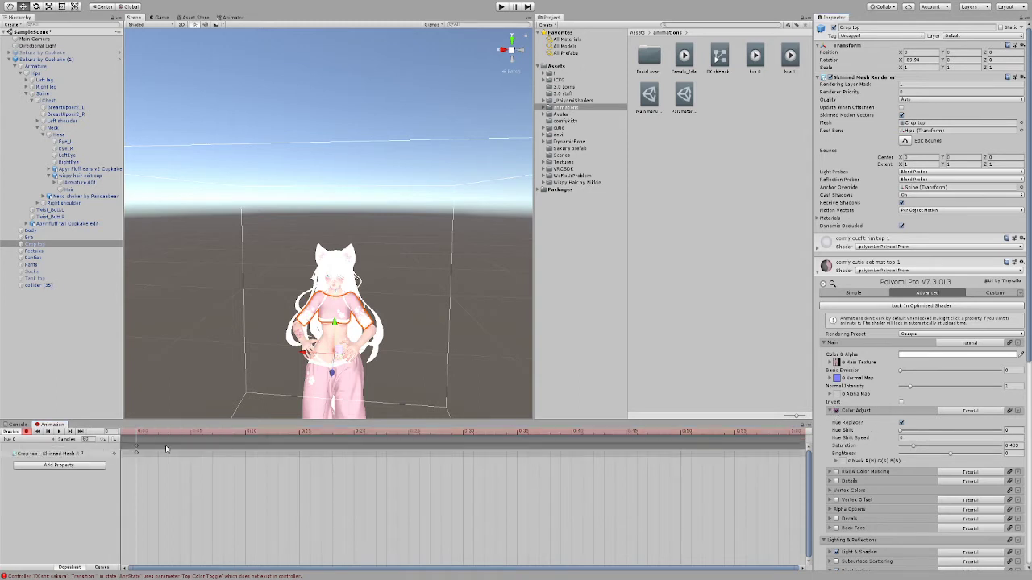
left_click(48, 454)
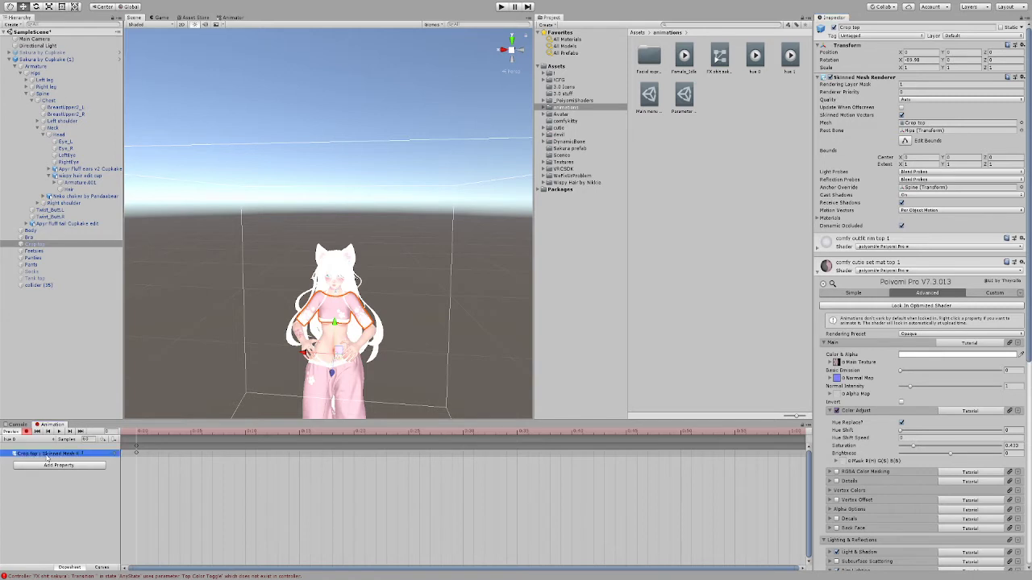
key("Delete")
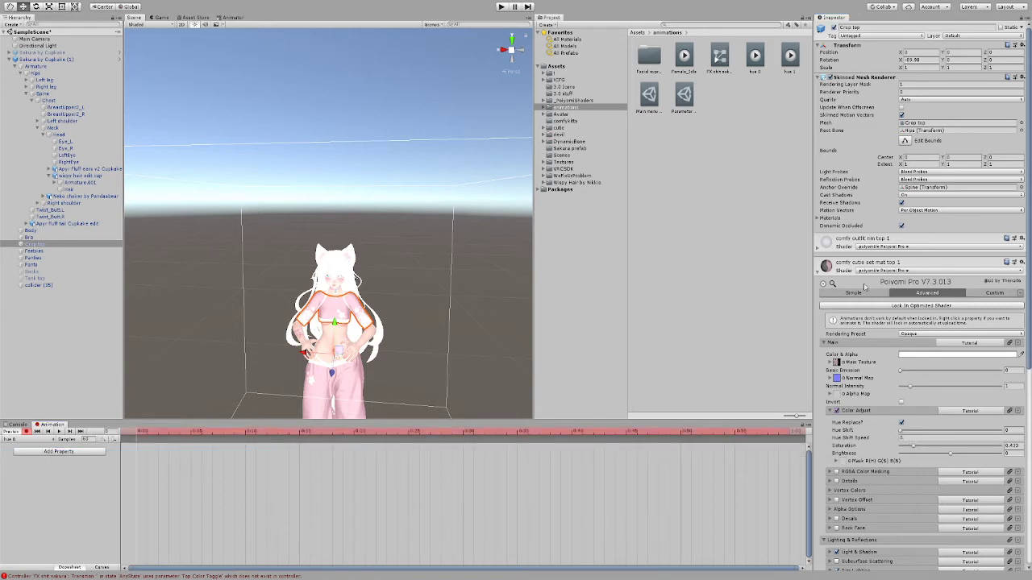
Step: Record a Hue Shift keyframe of 0 in the hue 0 clip for both the crop top and the pants
left_click_drag(903, 432, 910, 431)
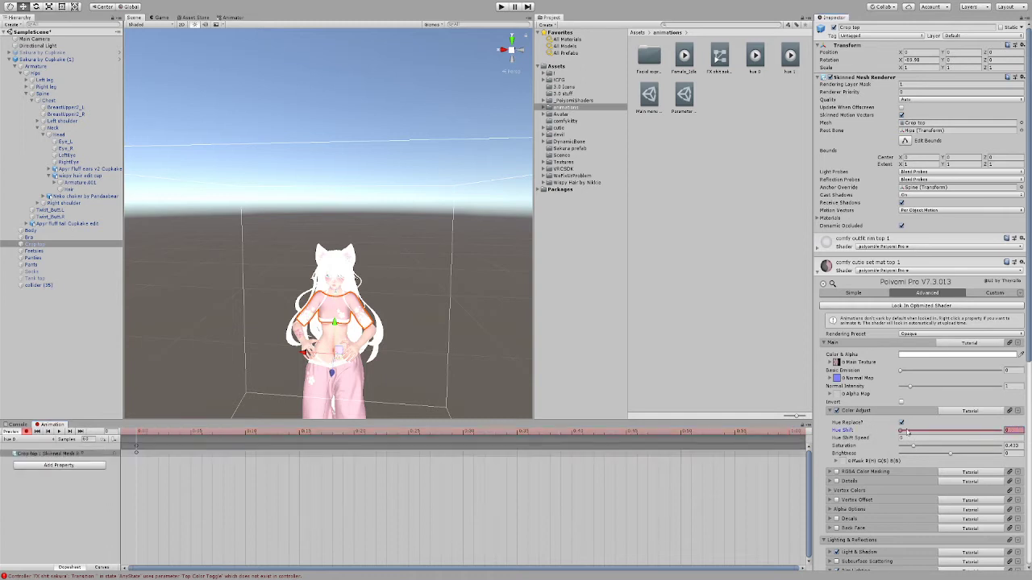
left_click(354, 372)
left_click(354, 374)
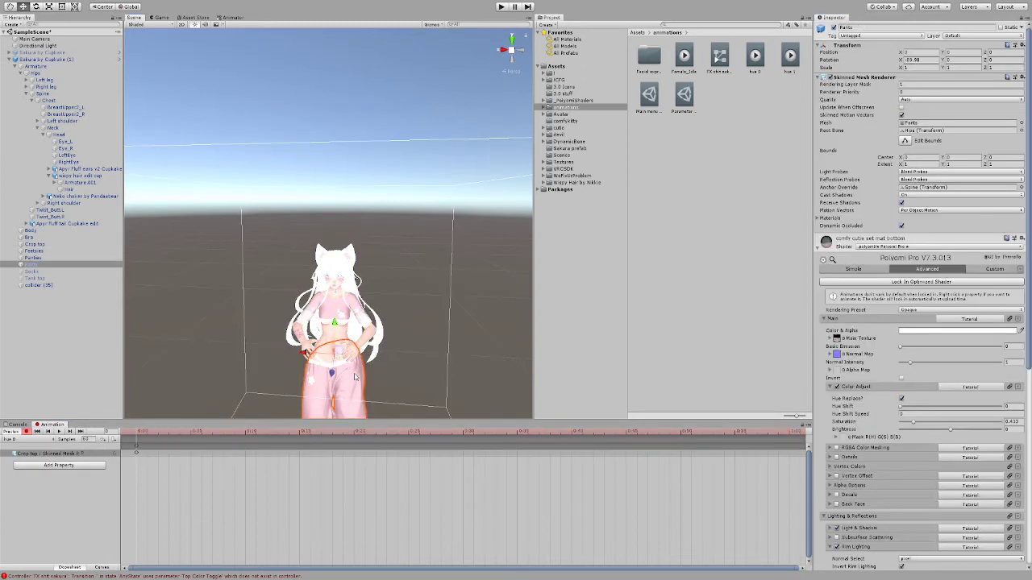
left_click_drag(901, 406, 904, 406)
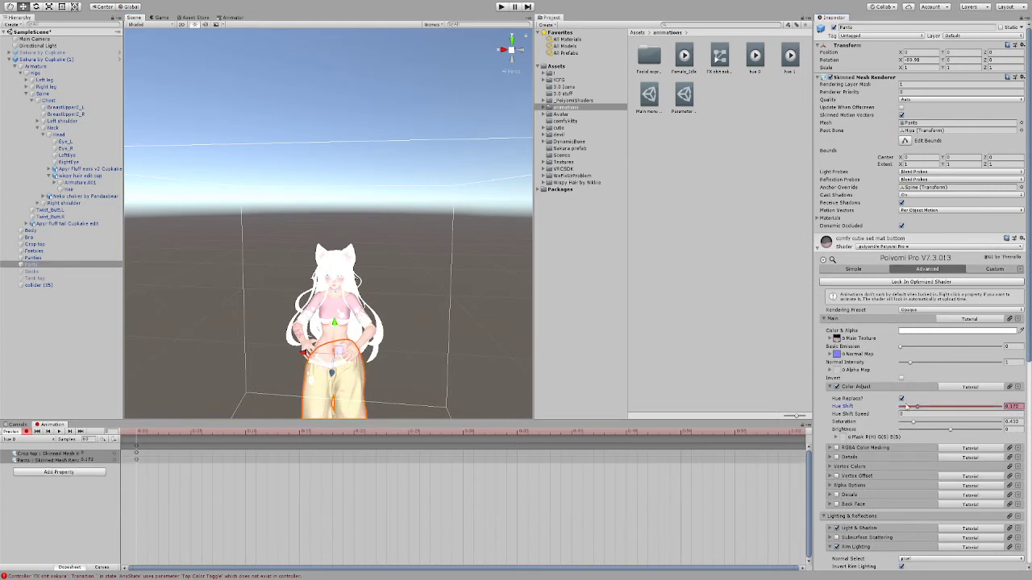
Step: Locate the avatar's choker mesh and remove the Animator component from its parent Neko choker object
left_click(341, 295)
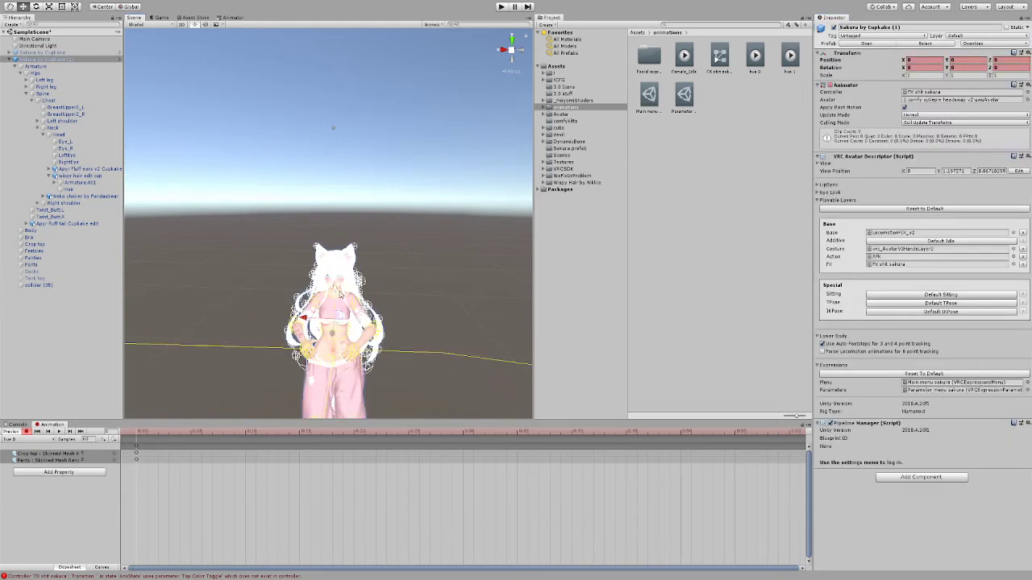
scroll(338, 292, "up", 2)
scroll(367, 314, "up", 3)
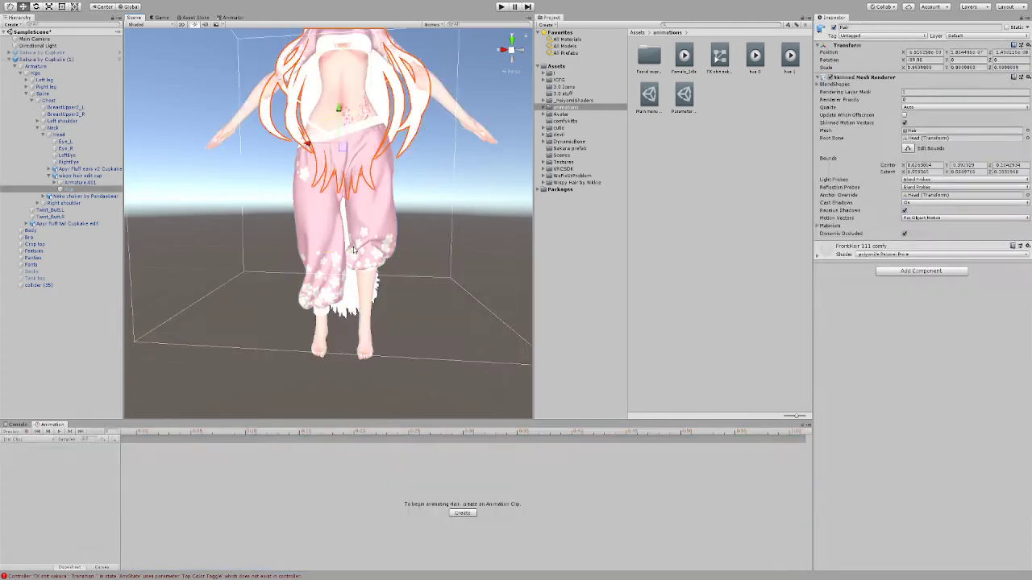
left_click(356, 242)
scroll(357, 242, "down", 3)
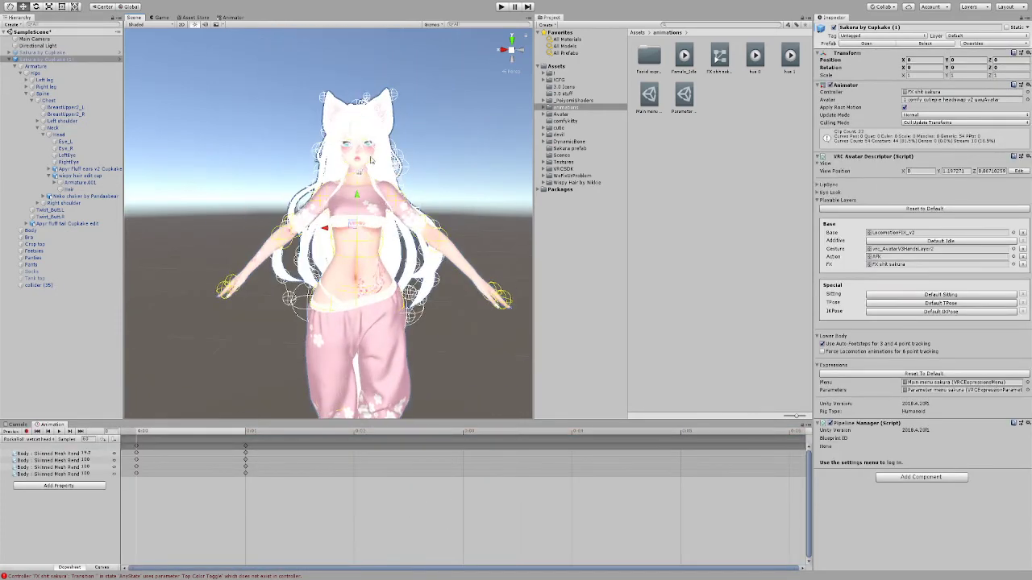
left_click(368, 171)
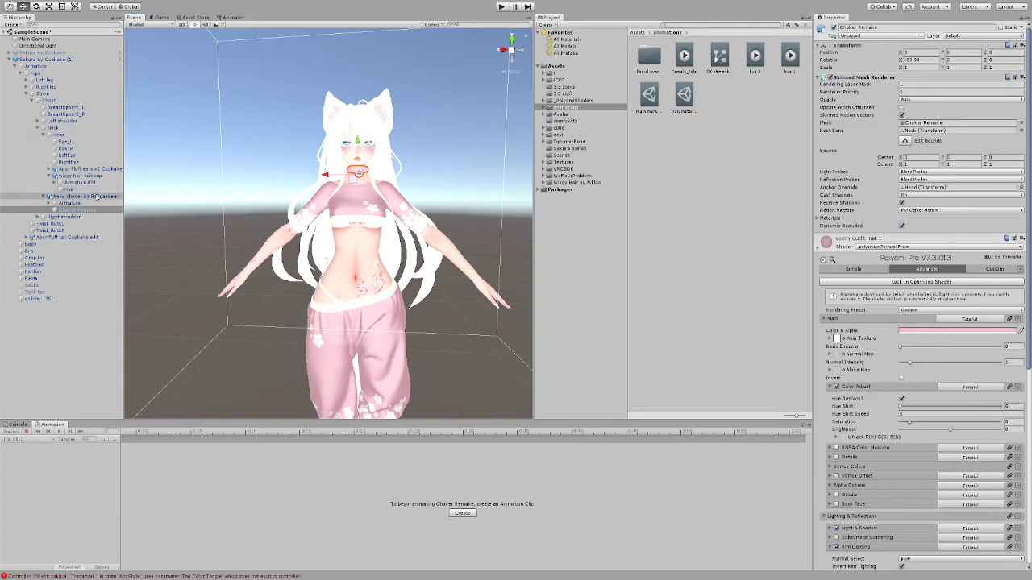
left_click(95, 198)
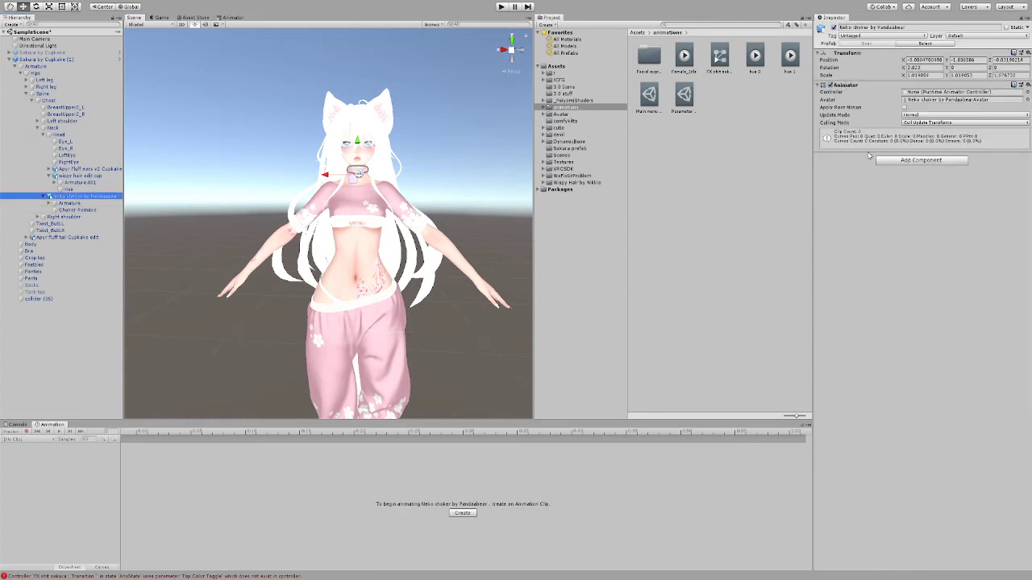
left_click(886, 110)
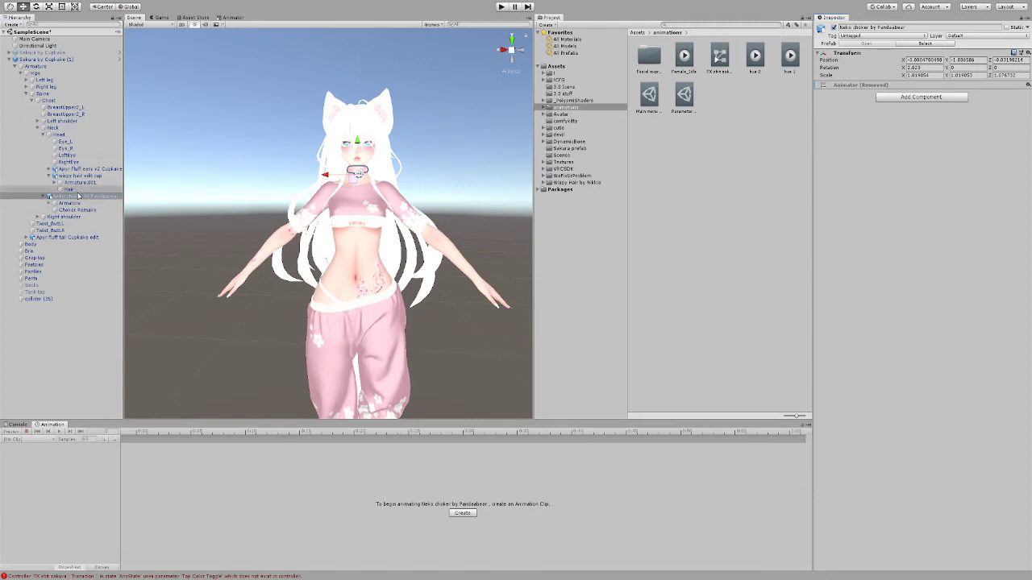
Step: Select Choker Remake, switch the animation to hue 0 and record its Hue Shift at 0
left_click(96, 210)
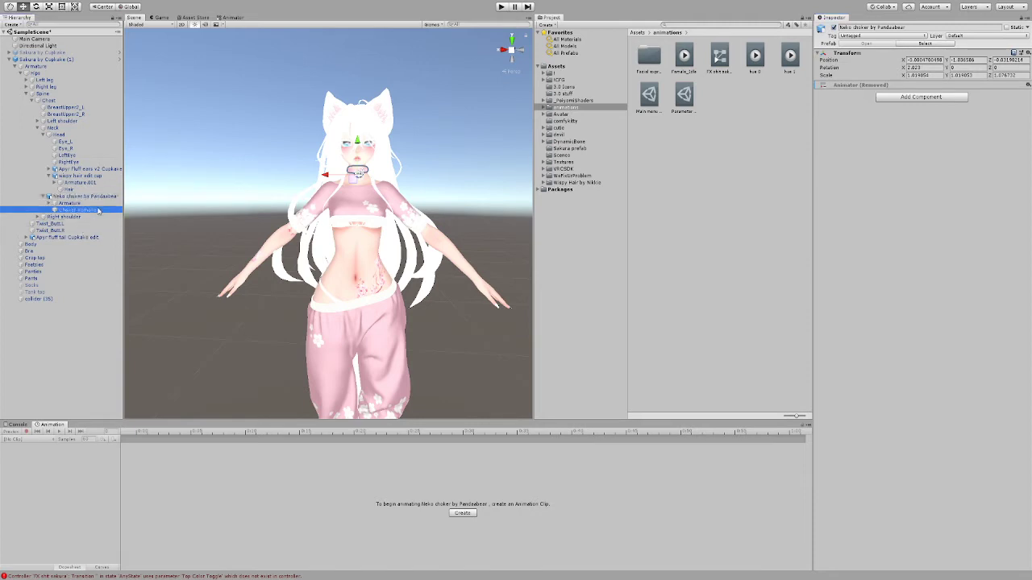
left_click(27, 432)
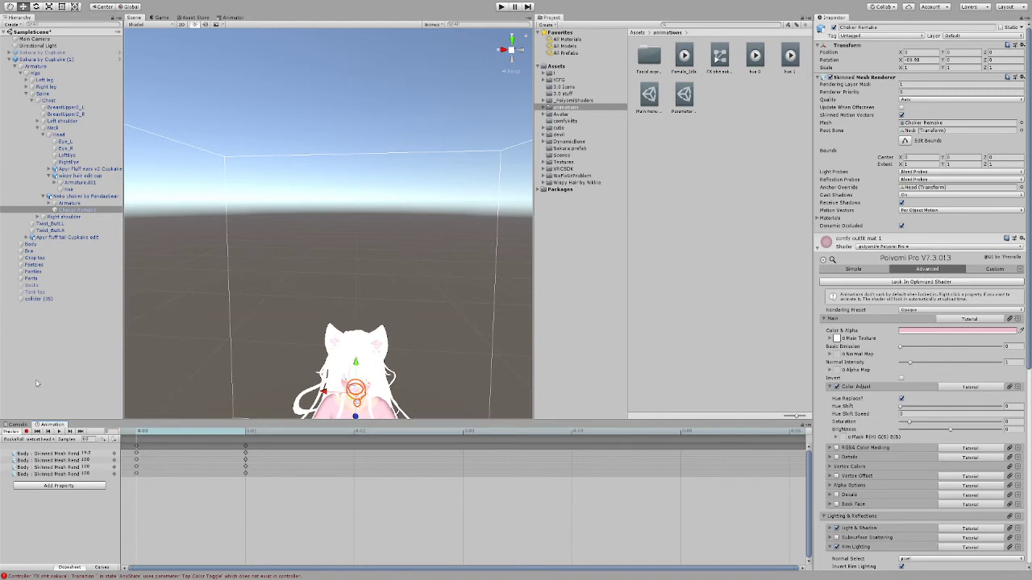
left_click(27, 343)
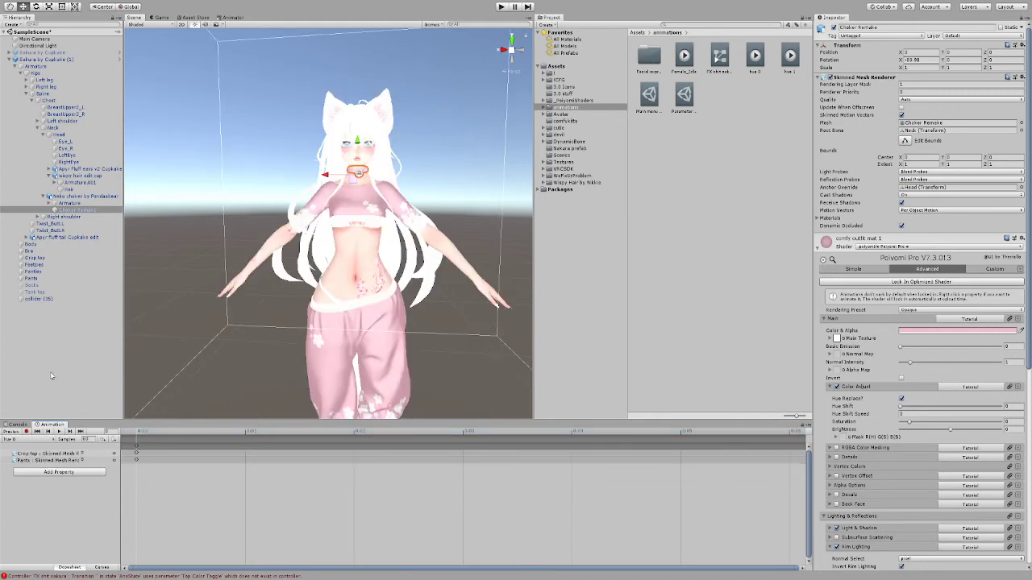
left_click(27, 432)
scroll(434, 323, "up", 2)
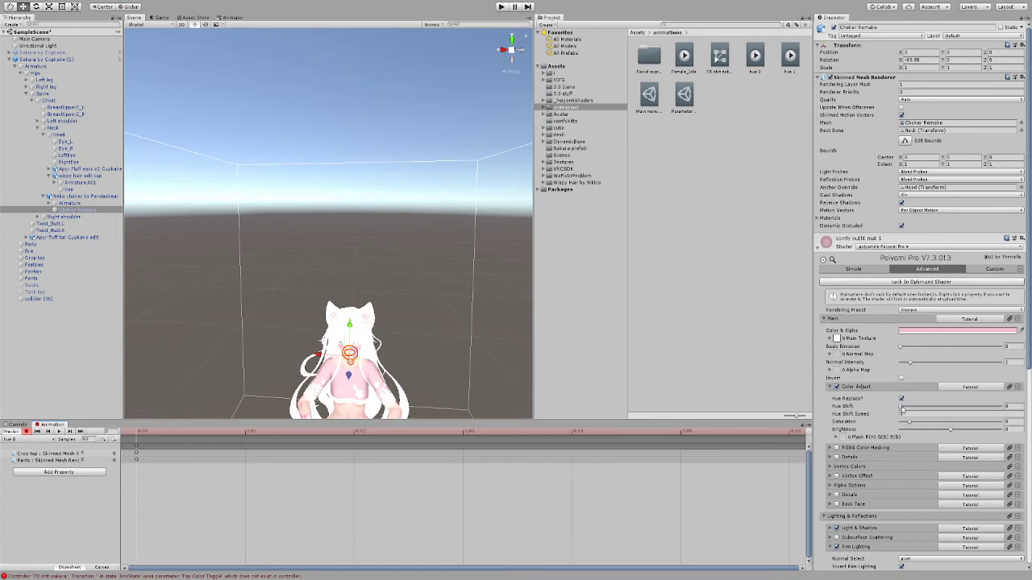
left_click(900, 408)
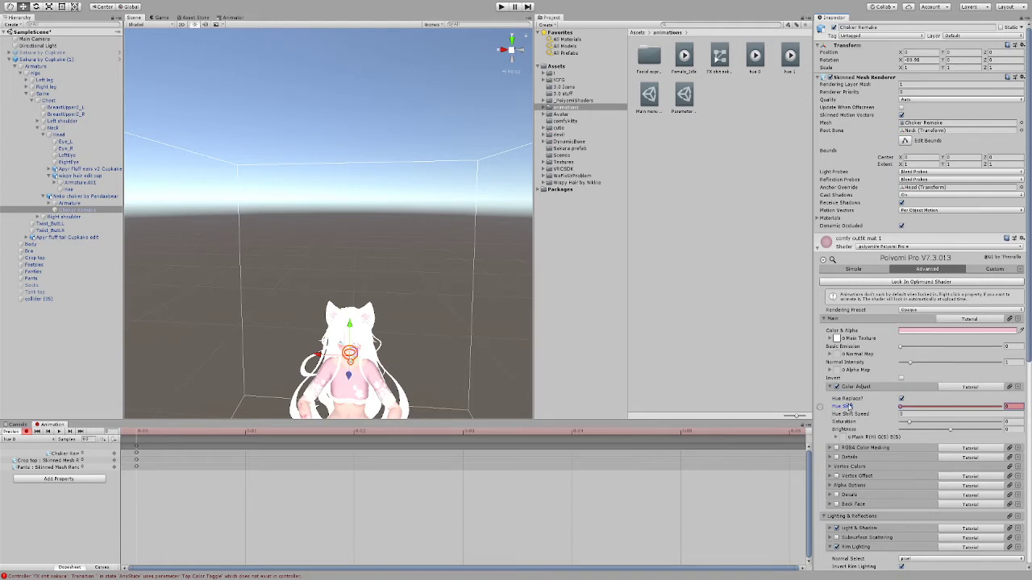
Step: Mark Hue Shift as animated on the crop top and pants materials, then check the choker's Hue Shift property
left_click(60, 461)
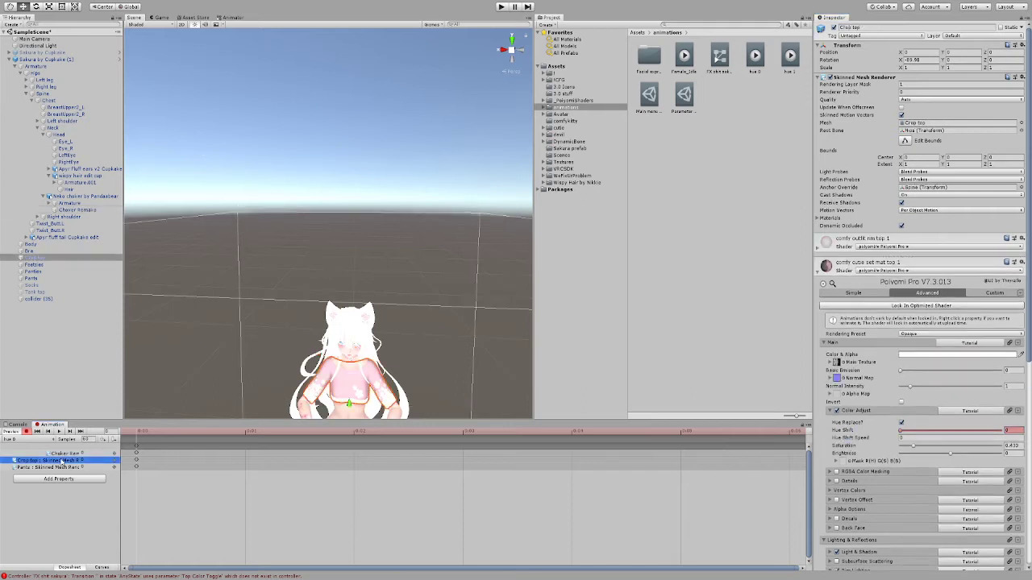
right_click(839, 432)
left_click(78, 466)
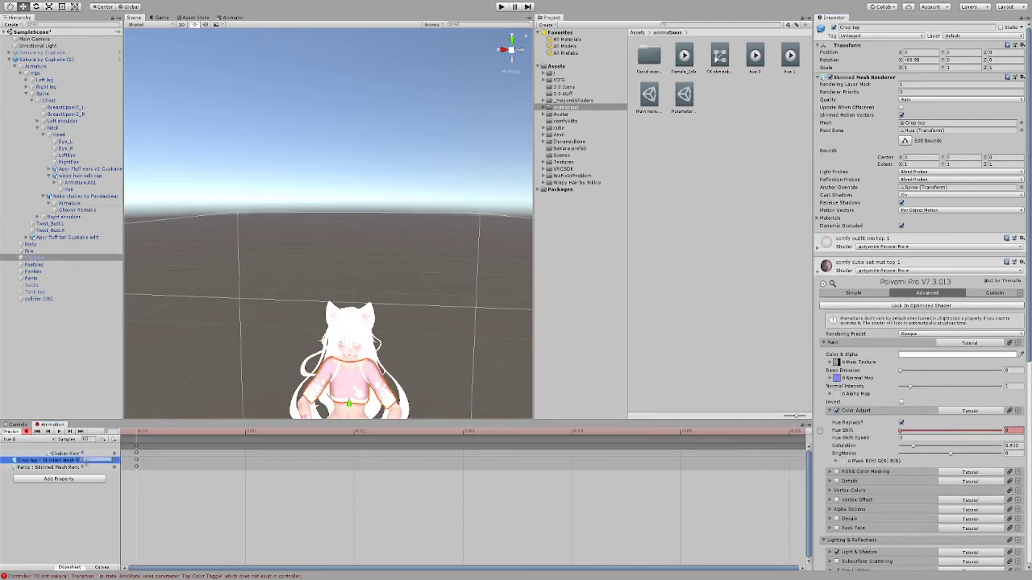
left_click(77, 466)
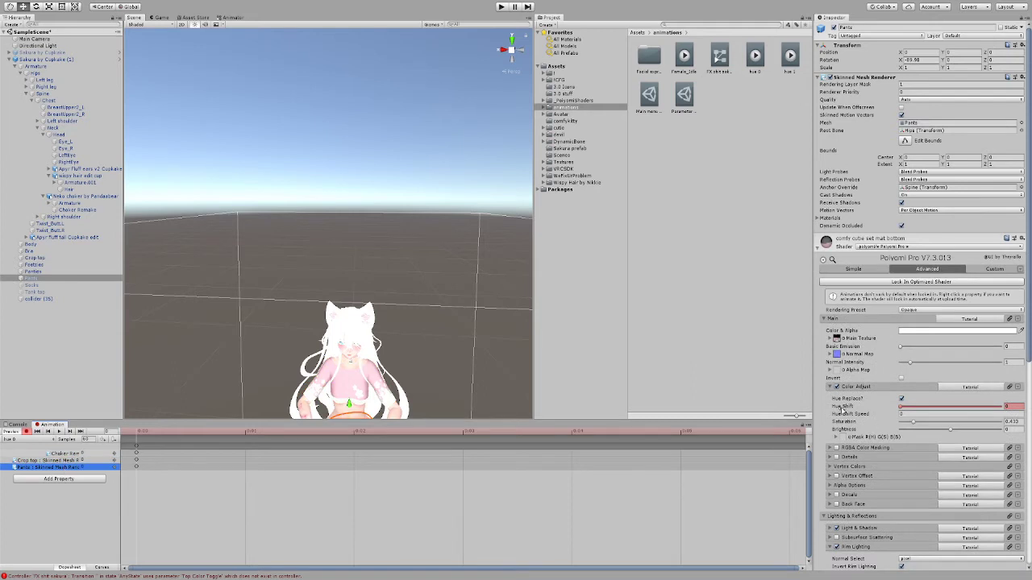
right_click(840, 408)
left_click(60, 454)
left_click(59, 454)
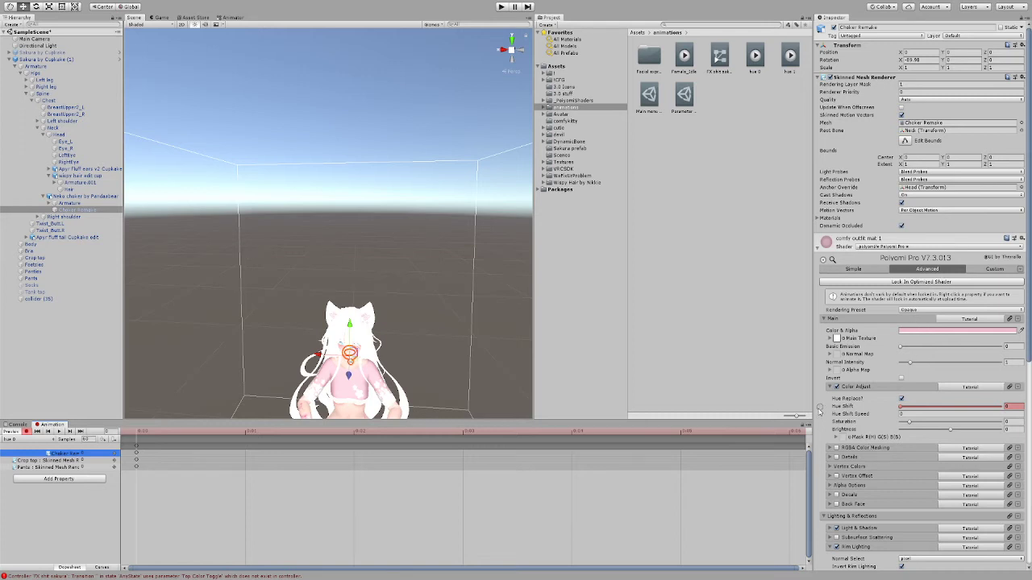
Step: Locate the avatar's tail mesh and remove the Animator component from its parent Apyr Fluff tail Cupkake edit object
scroll(361, 350, "down", 2)
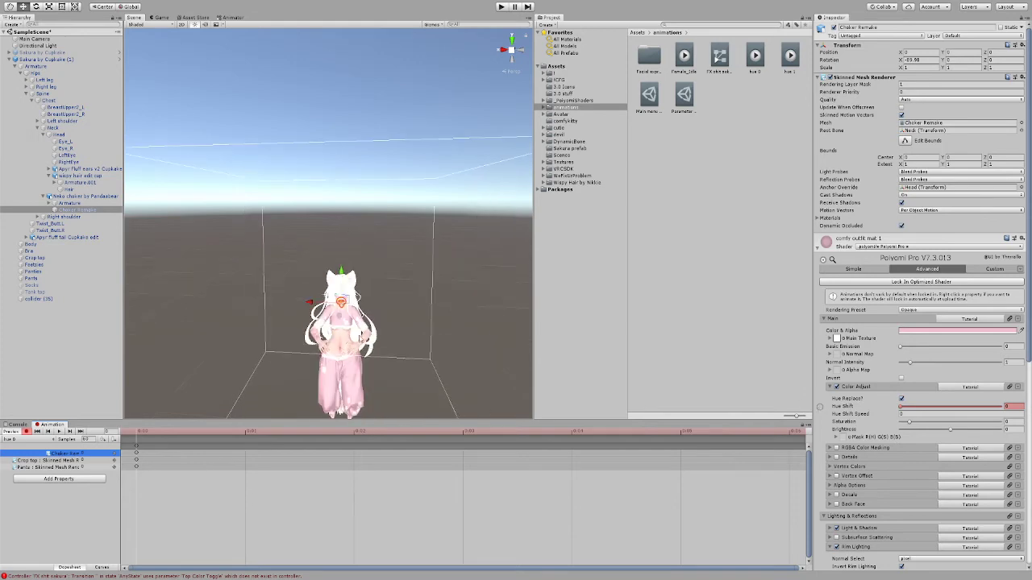
scroll(363, 346, "up", 1)
left_click_drag(403, 336, 370, 257, "alt")
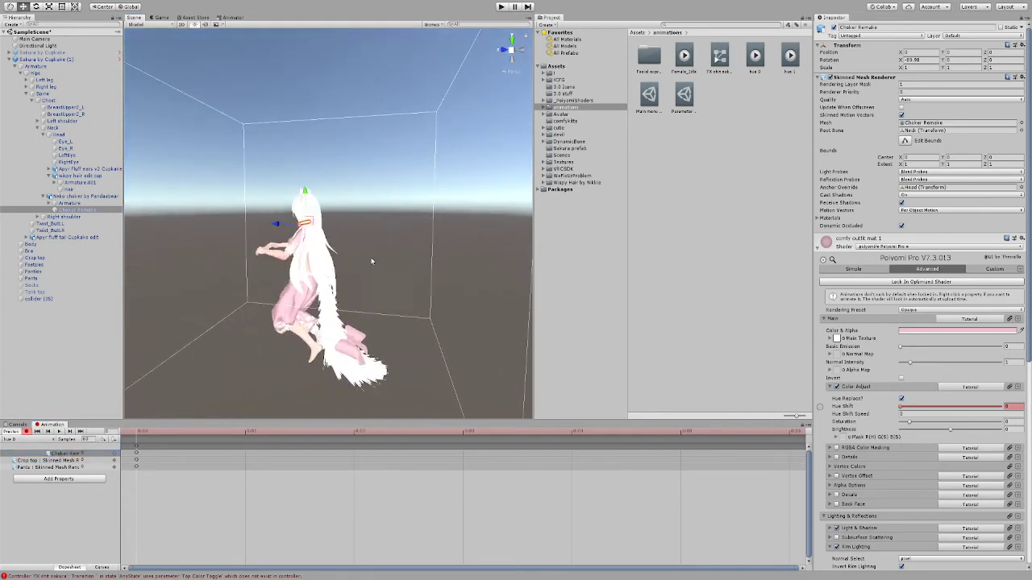
left_click(358, 348)
left_click(358, 349)
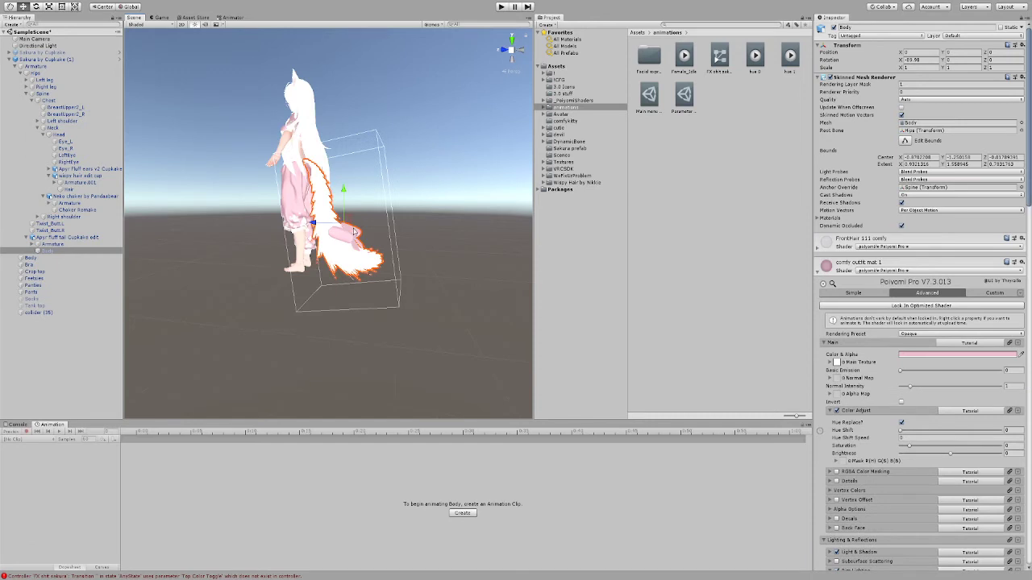
left_click(81, 237)
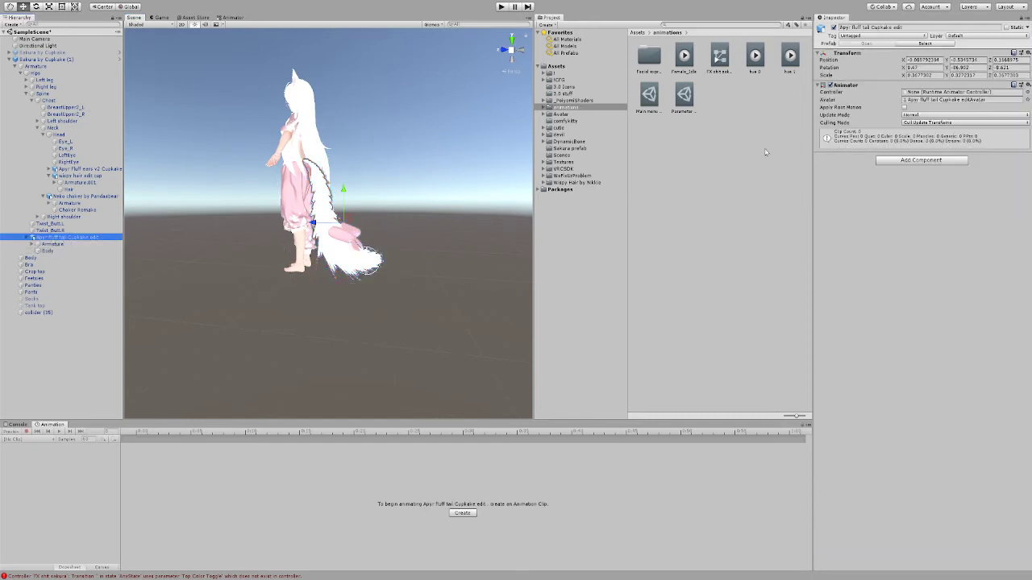
right_click(867, 86)
left_click(870, 105)
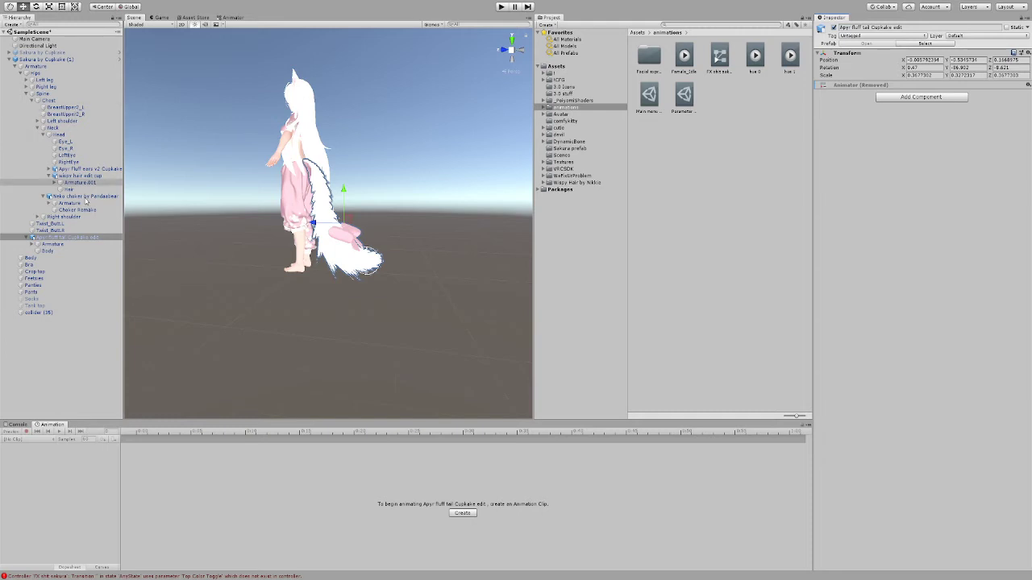
Step: Select the tail's Body mesh, switch the animation to hue 0 and record Hue Shift at 0 on comfy outfit mat 1
left_click(47, 250)
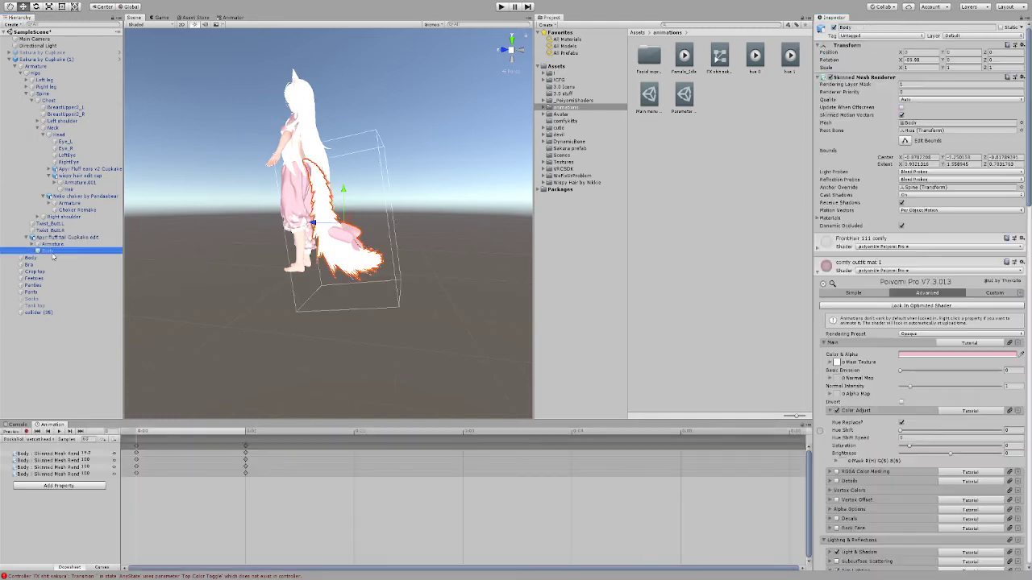
left_click(21, 339)
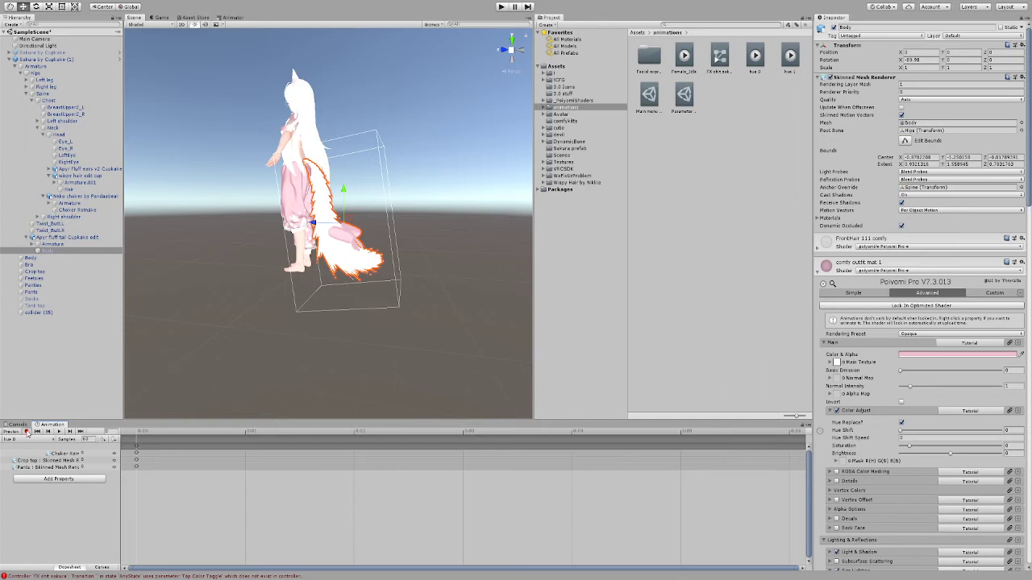
left_click(26, 432)
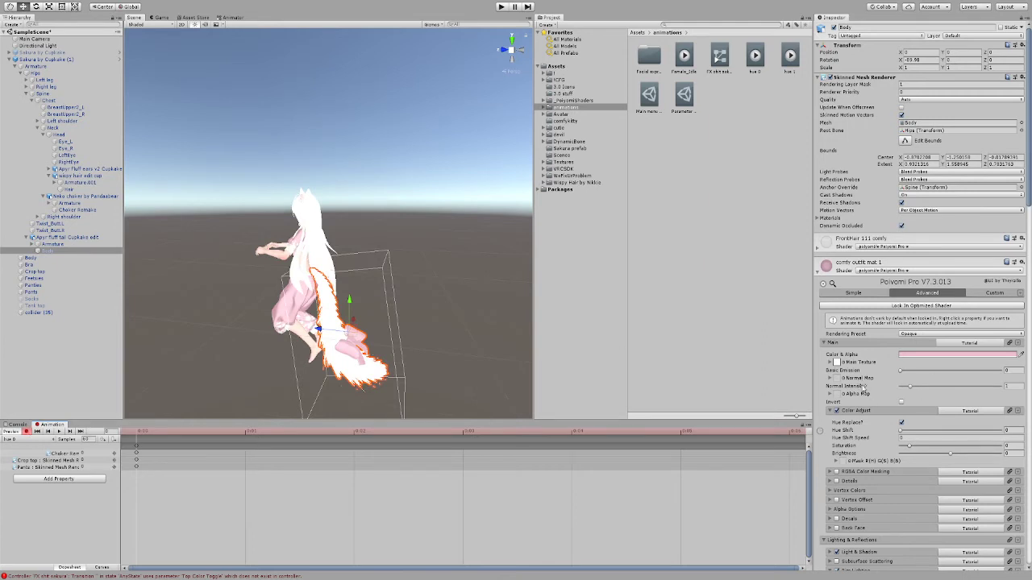
left_click(900, 431)
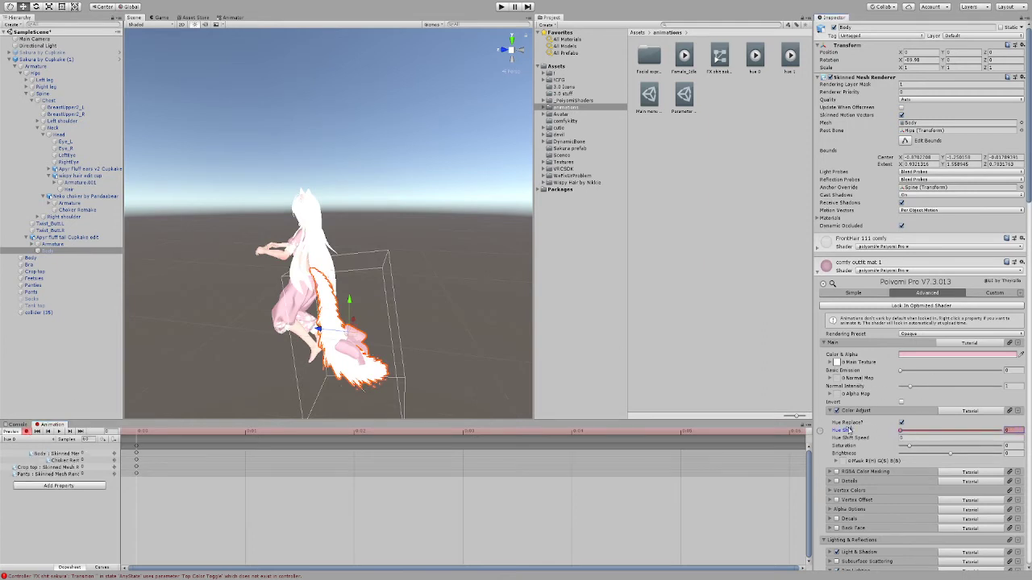
Step: Record a Hue Shift keyframe of 0 for the Tank top in the hue 0 clip and stop recording
scroll(330, 215, "up", 3)
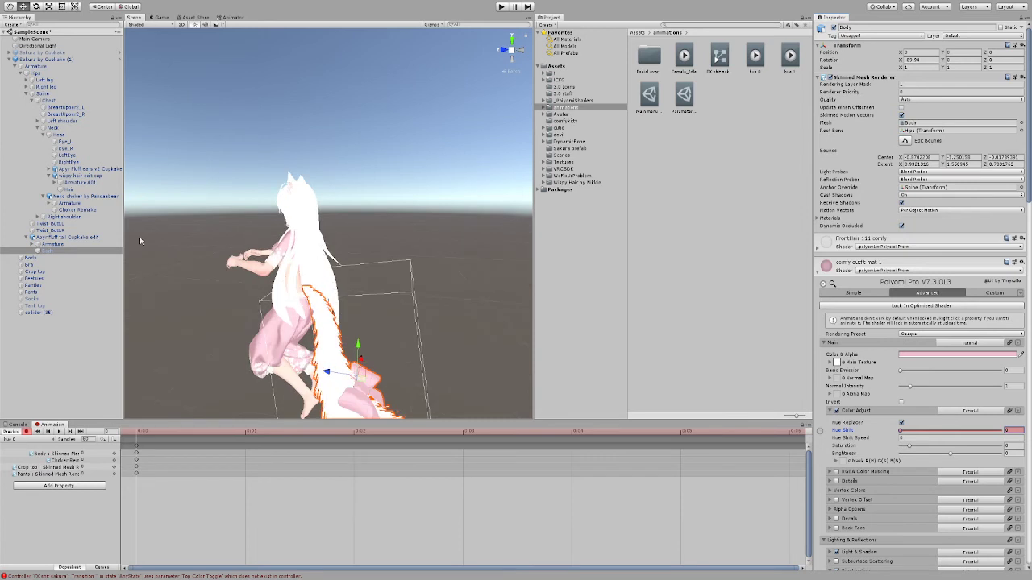
left_click(36, 306)
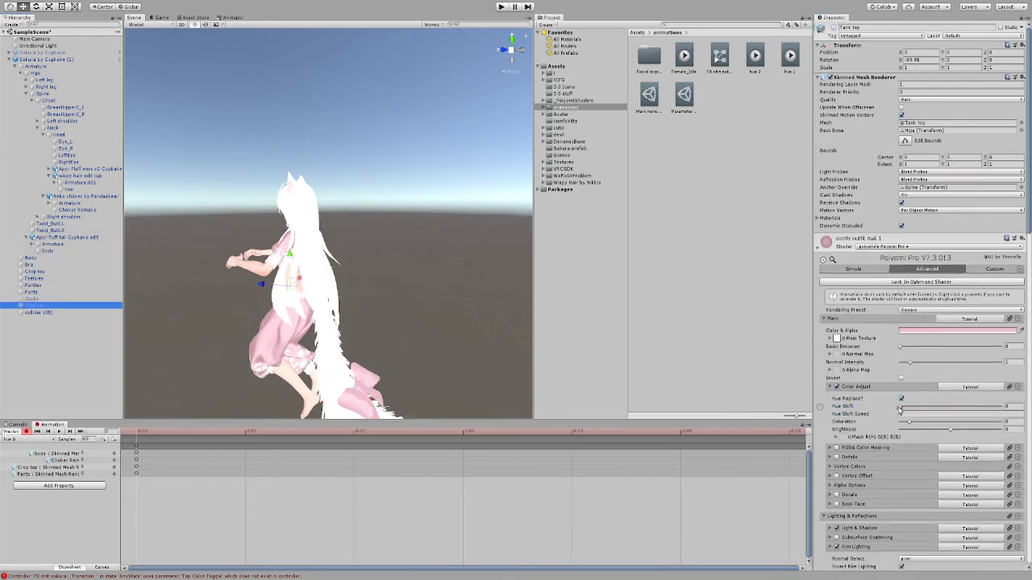
left_click(900, 408)
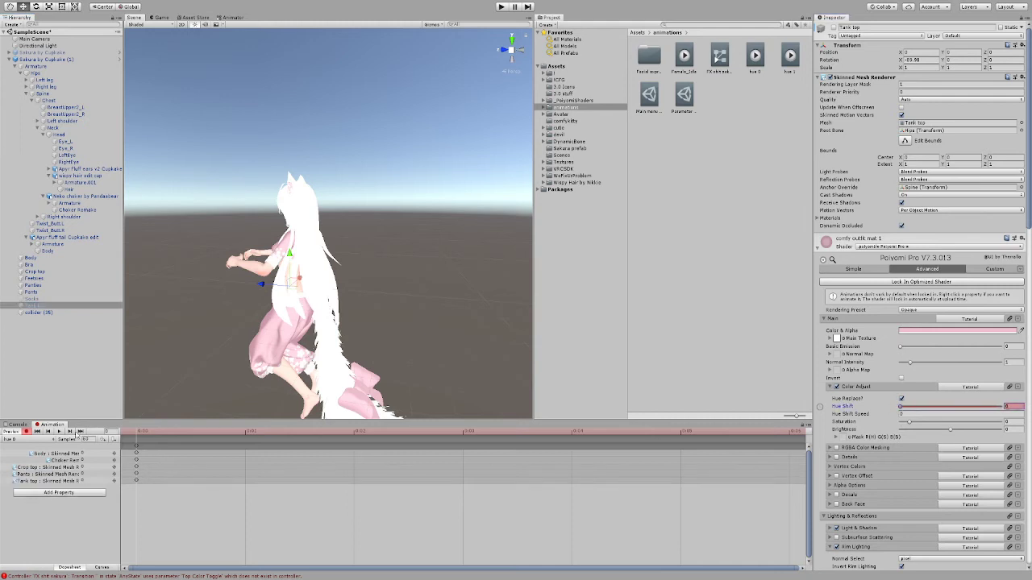
left_click(27, 432)
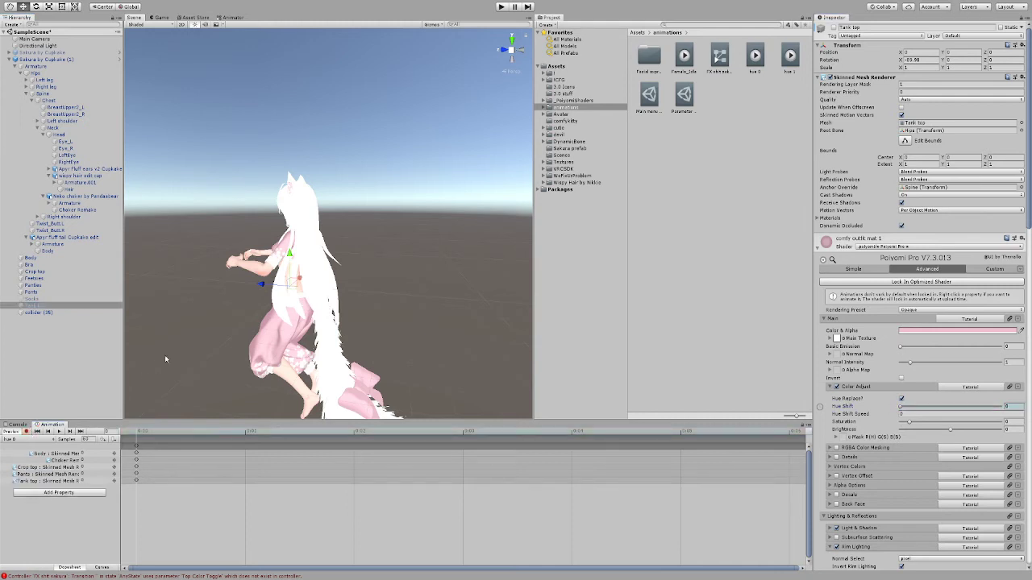
Step: Check the tail's Body track from the avatar's front and select all keyframes at the start of the hue 0 clip
left_click_drag(157, 361, 388, 360, "alt")
scroll(364, 381, "down", 4)
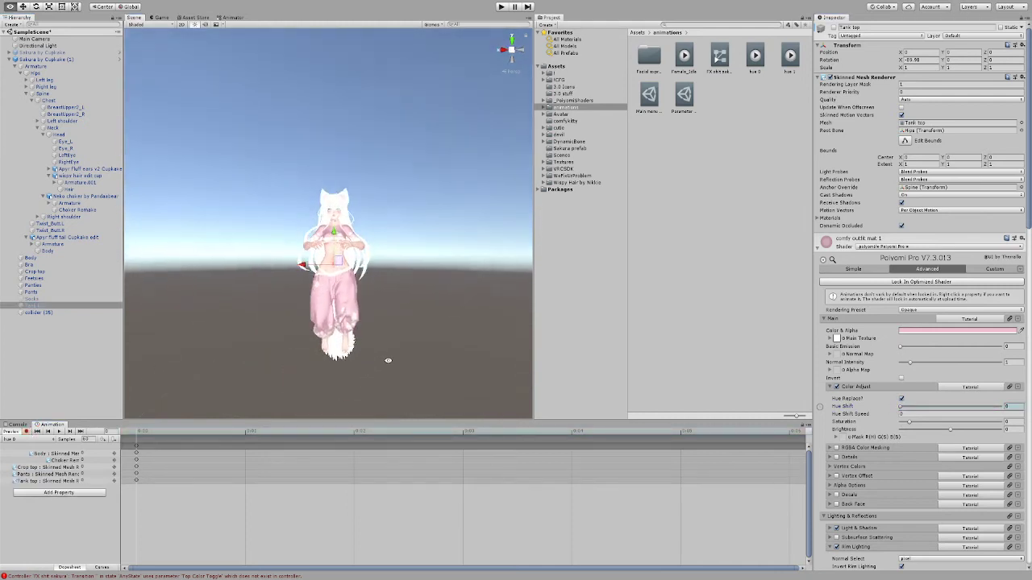
left_click(53, 454)
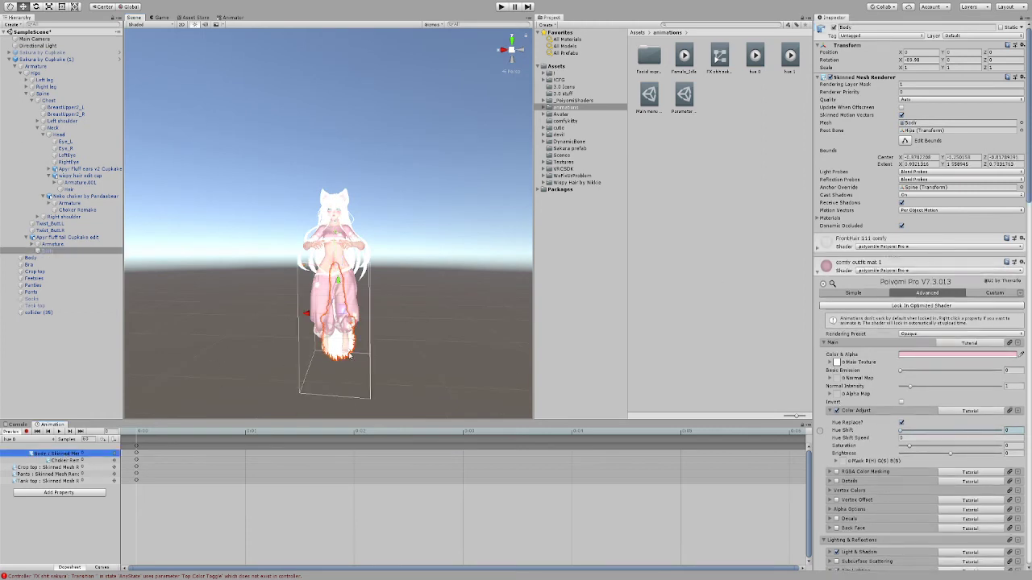
left_click_drag(415, 350, 392, 341, "alt")
scroll(433, 325, "up", 2)
left_click(433, 324)
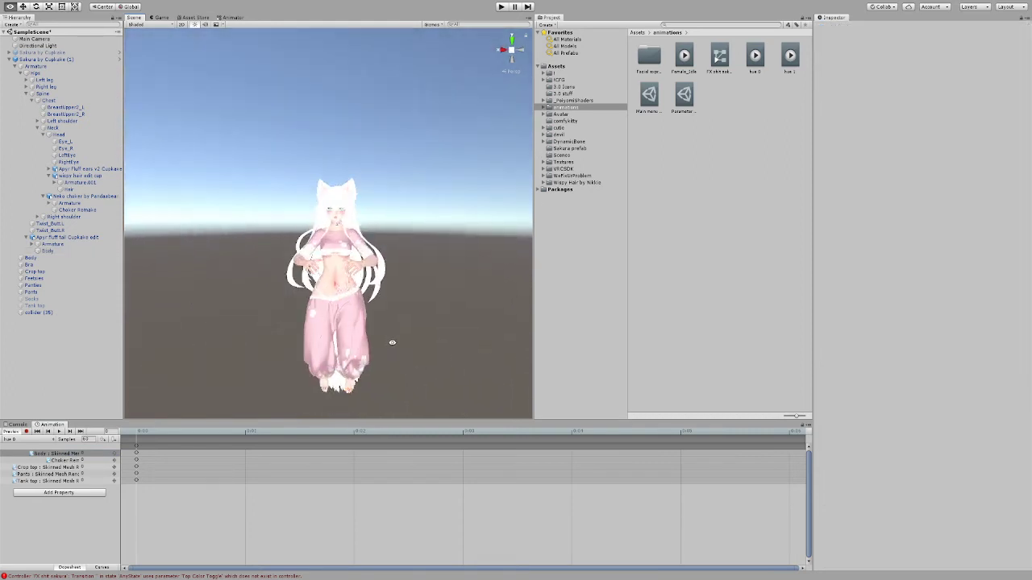
left_click(137, 447)
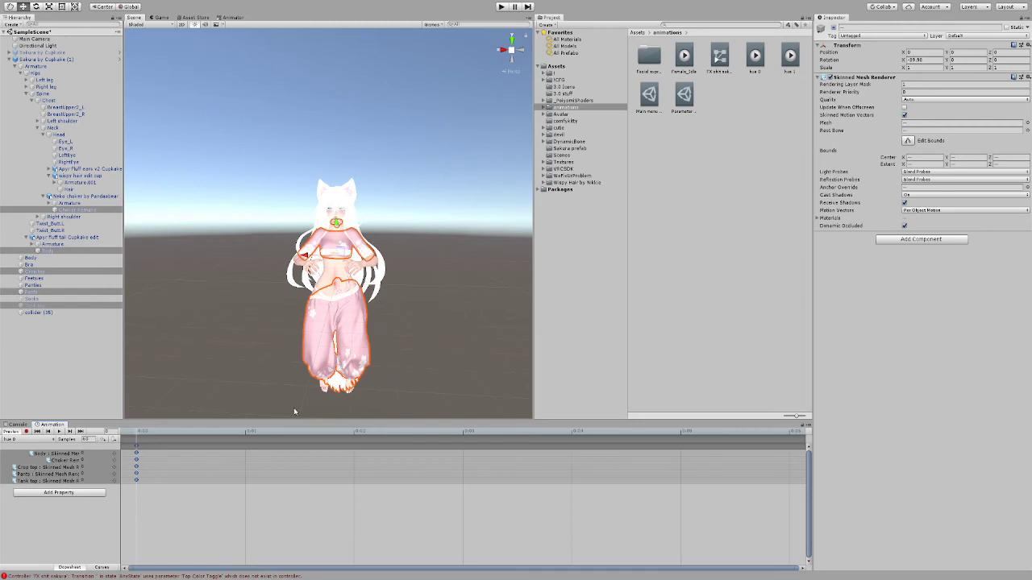
Step: Move the hue 0 playhead to frame 1, switch to the hue 1 clip and paste the copied Hue Shift keyframes at its start
left_click(248, 432)
scroll(339, 497, "down", 5)
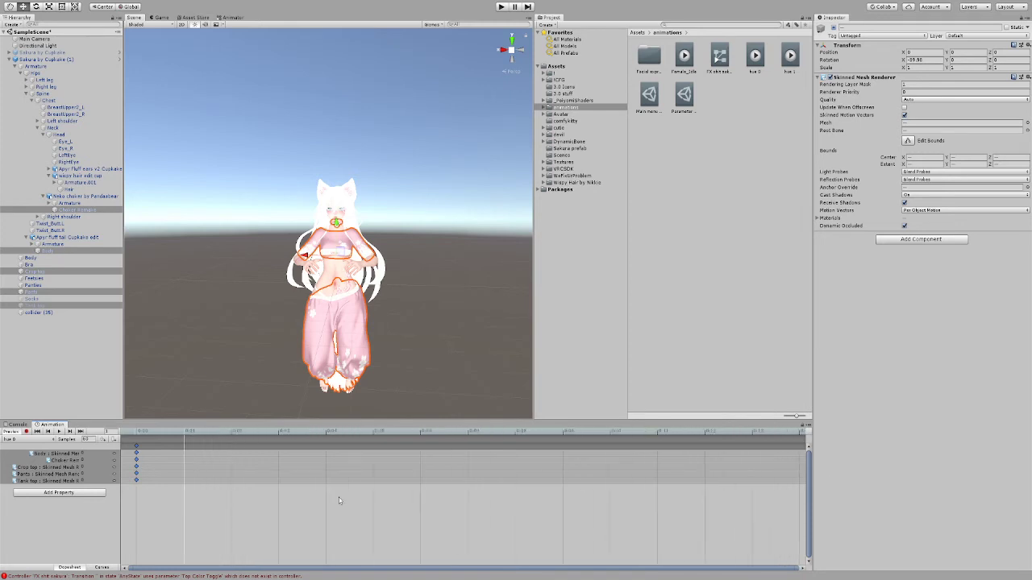
scroll(339, 500, "up", 5)
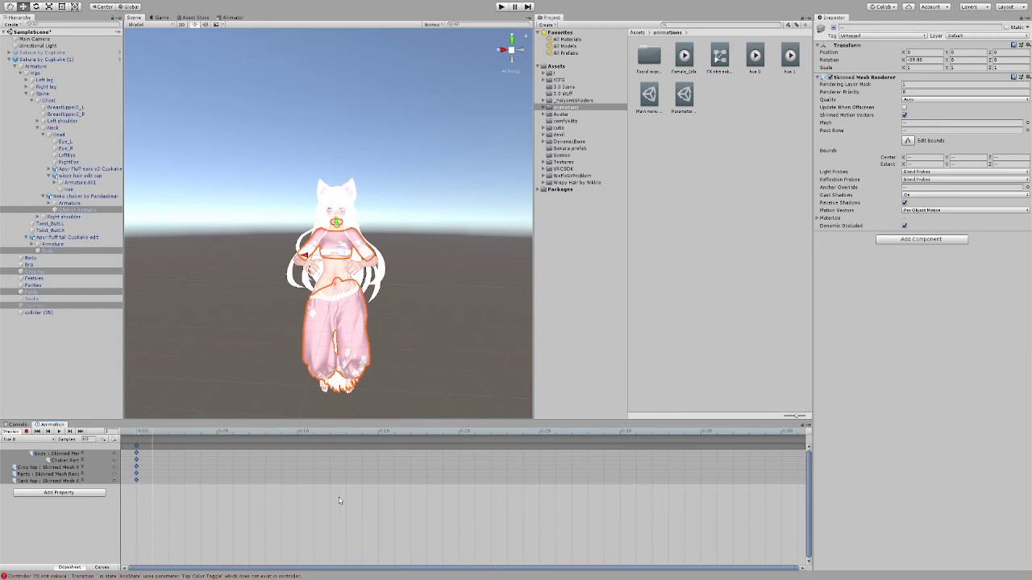
key("k")
left_click(23, 439)
left_click(44, 363)
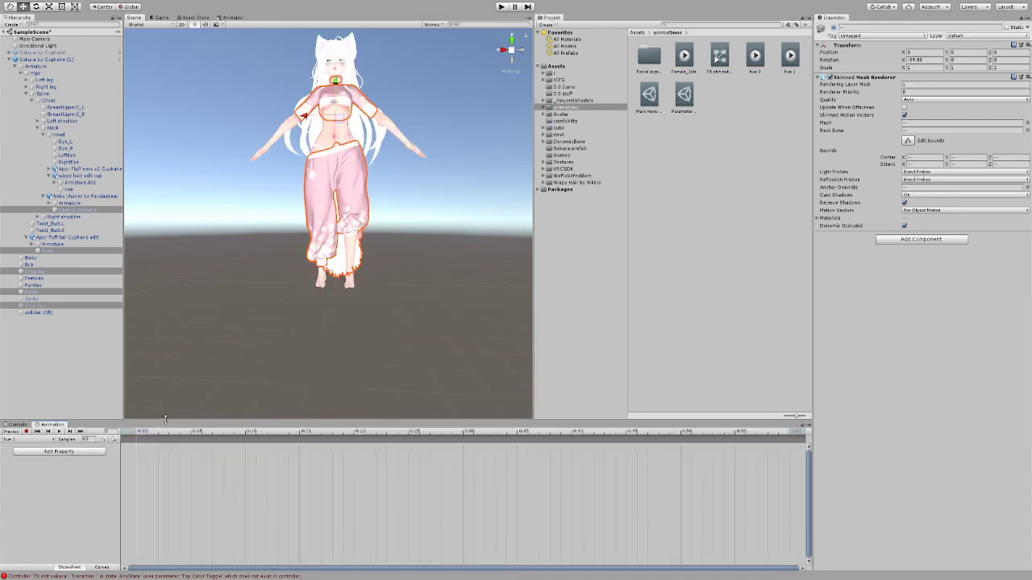
key("ctrl+v")
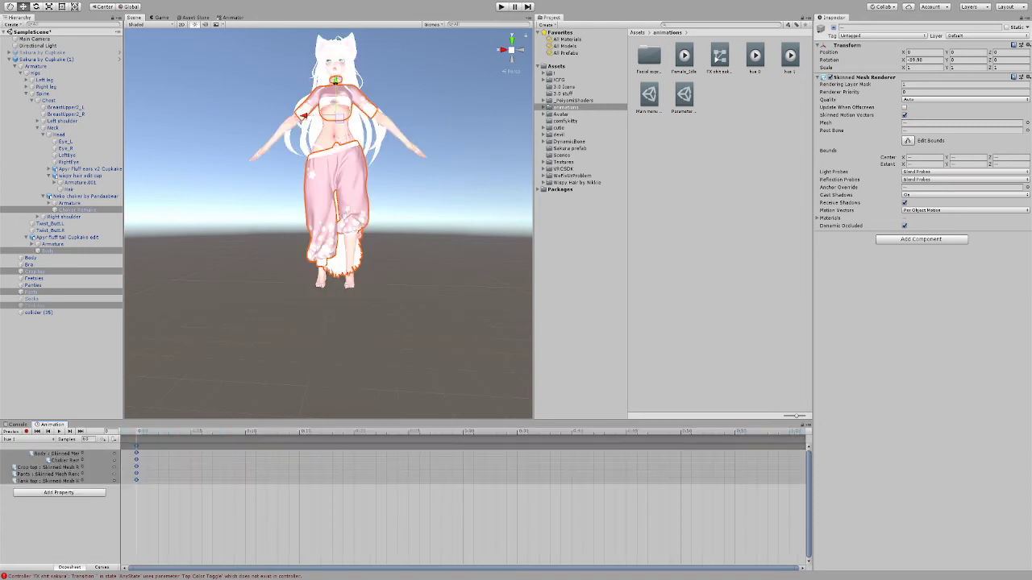
Step: Set the Hue Shift value to 1 for the Body, choker, Crop top, Pants and Tank top tracks in the hue 1 clip
left_click(99, 453)
left_click(95, 467)
left_click(96, 460)
type("1")
left_click(97, 467)
left_click(96, 474)
type("1")
left_click(97, 480)
type("1")
Step: Duplicate all the start keyframes of the hue 1 clip onto frame 1 and turn off the animation preview
left_click(142, 445)
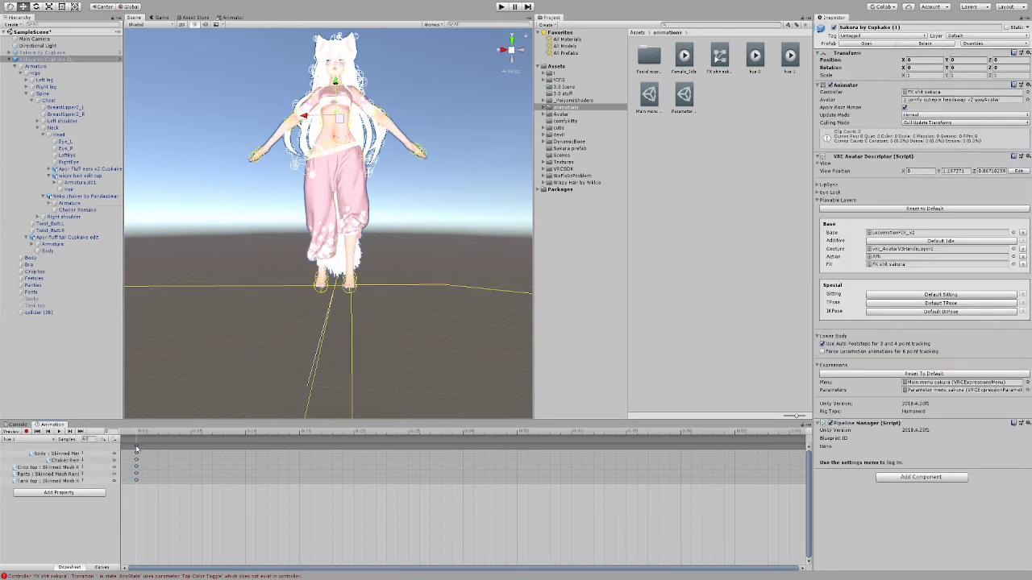
left_click(136, 446)
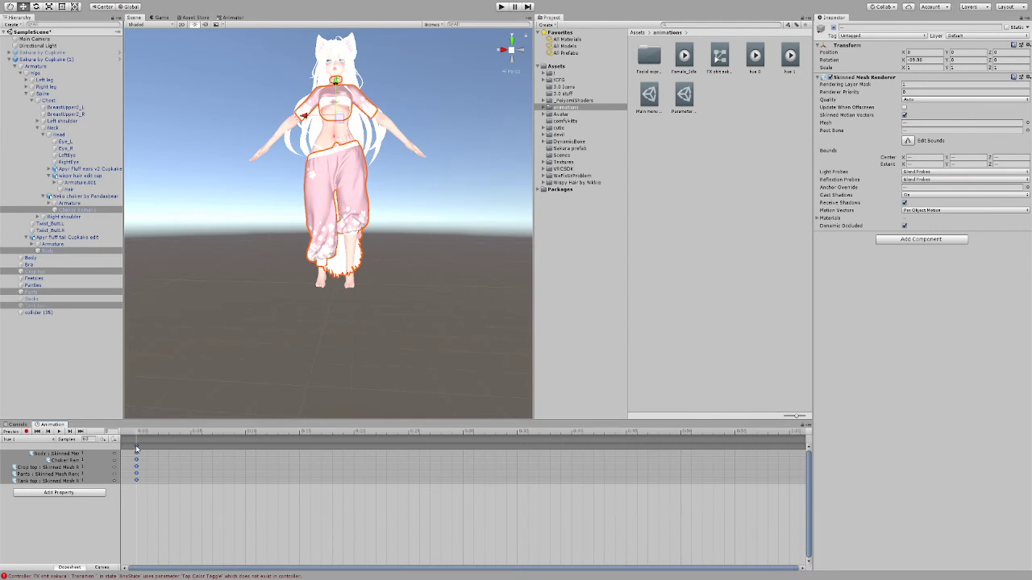
left_click(151, 434)
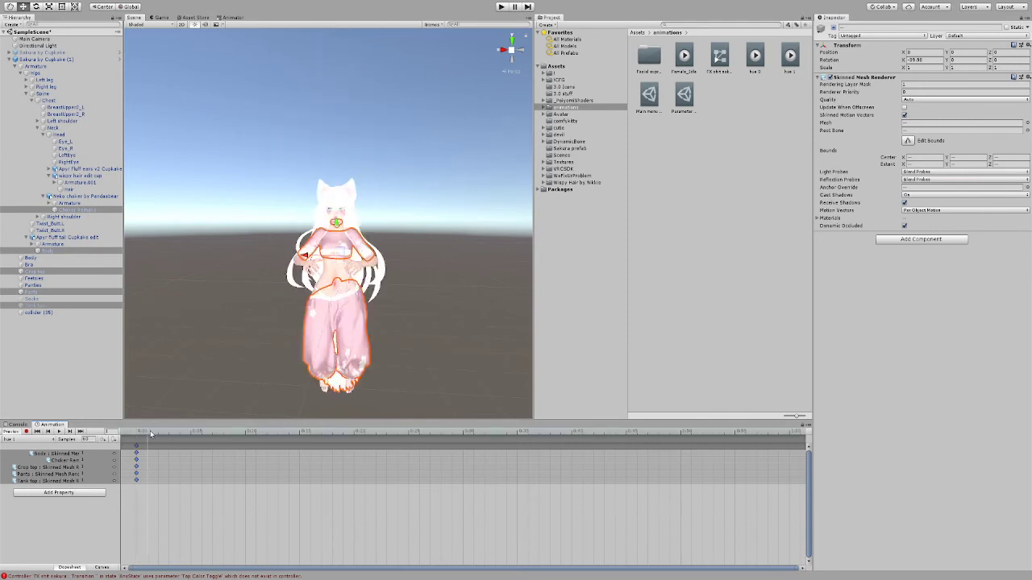
key("ctrl+v")
left_click(11, 433)
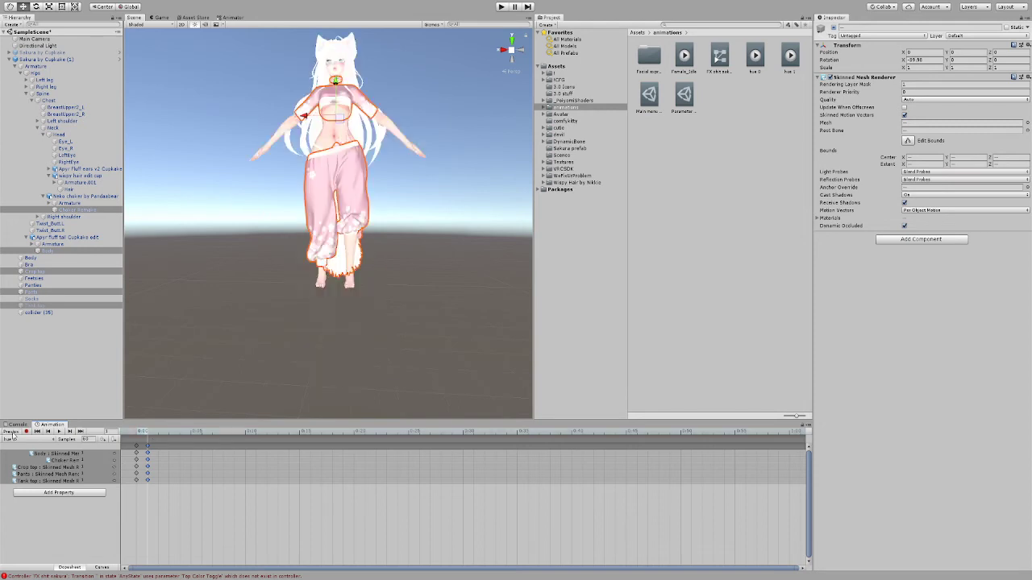
Step: Delete the existing hue 0 and hue 1 states from the Hue shift layer of the avatar's FX animator controller
left_click(58, 61)
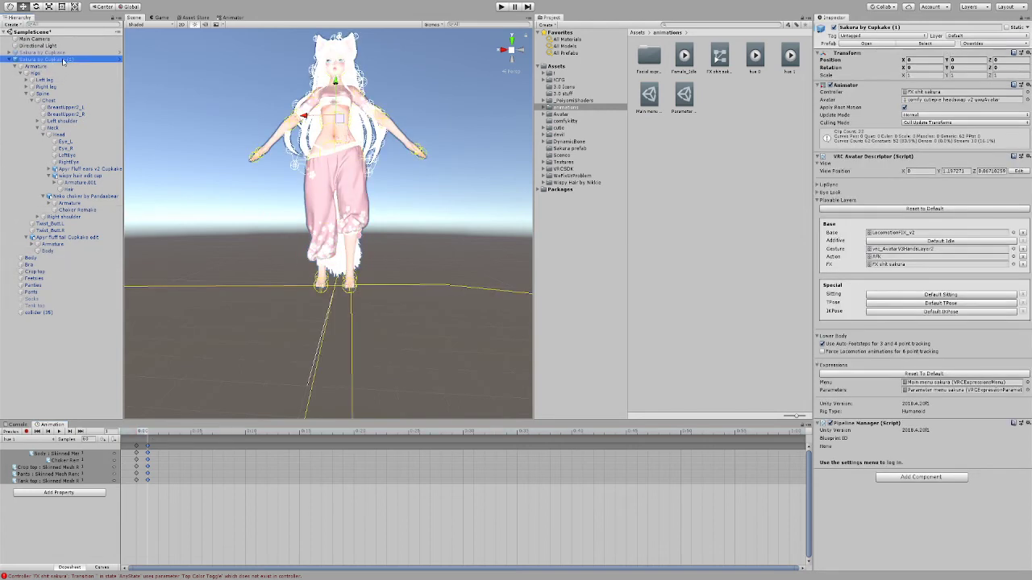
left_click(229, 17)
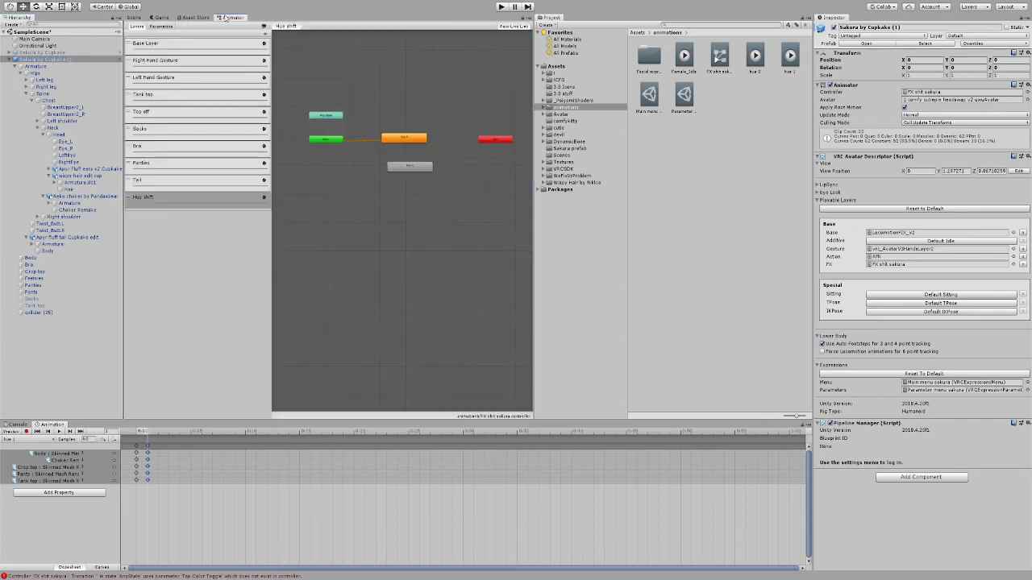
left_click(396, 142)
key("Delete")
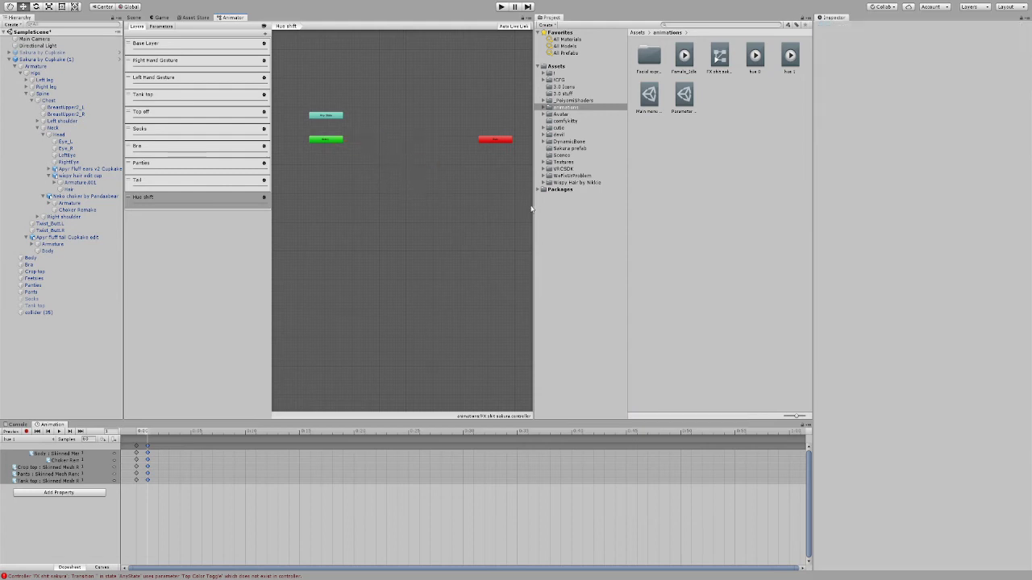
Step: Create a Blend Tree state in the Hue shift layer, open it and add two motion fields to the tree
left_click(395, 187)
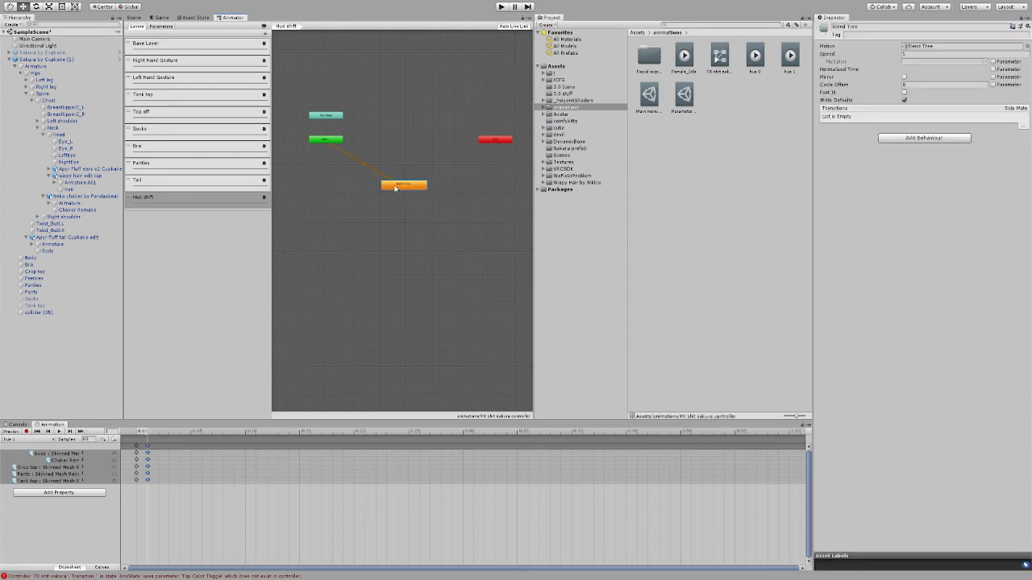
double_click(395, 187)
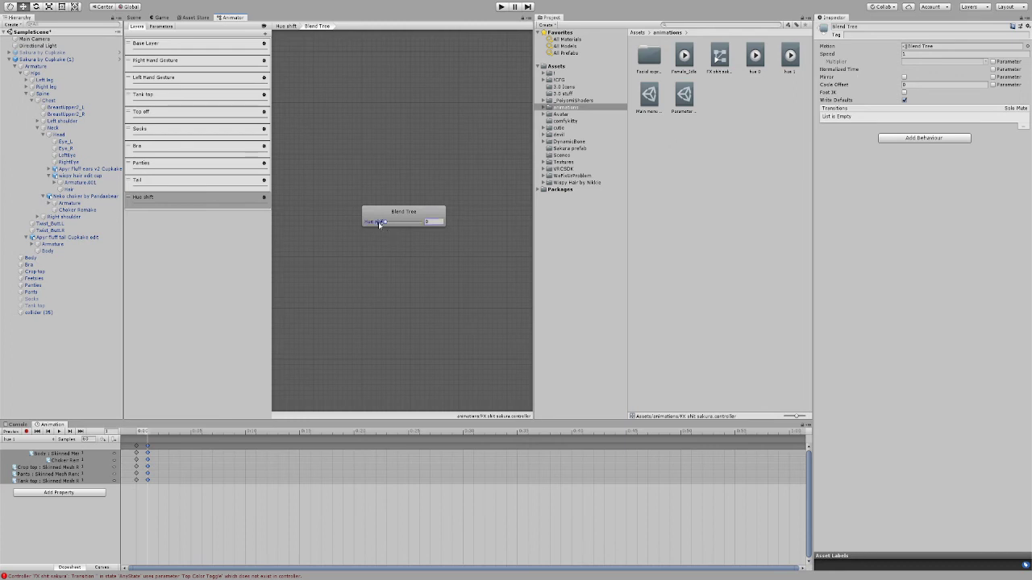
left_click(423, 209)
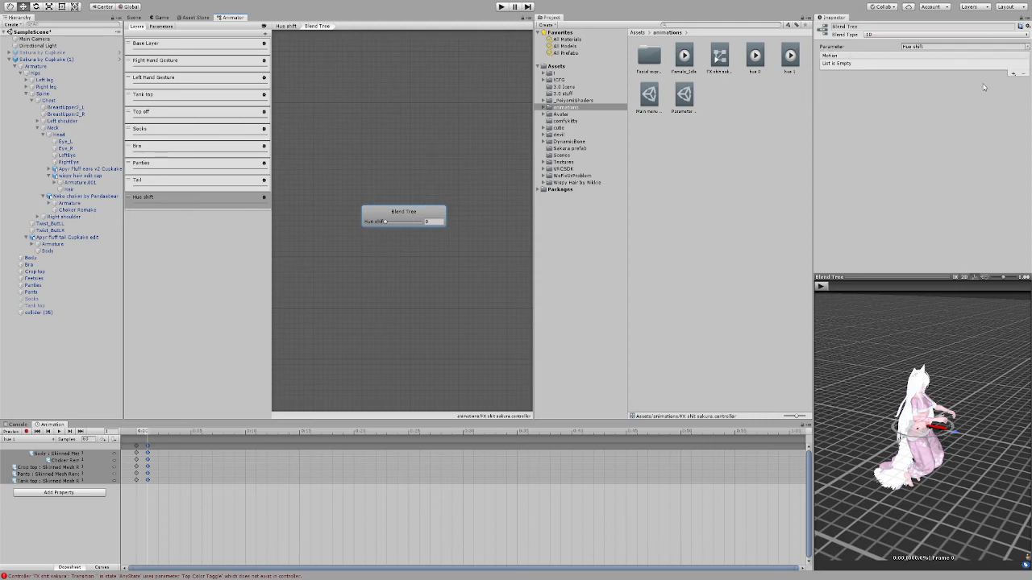
left_click(943, 102)
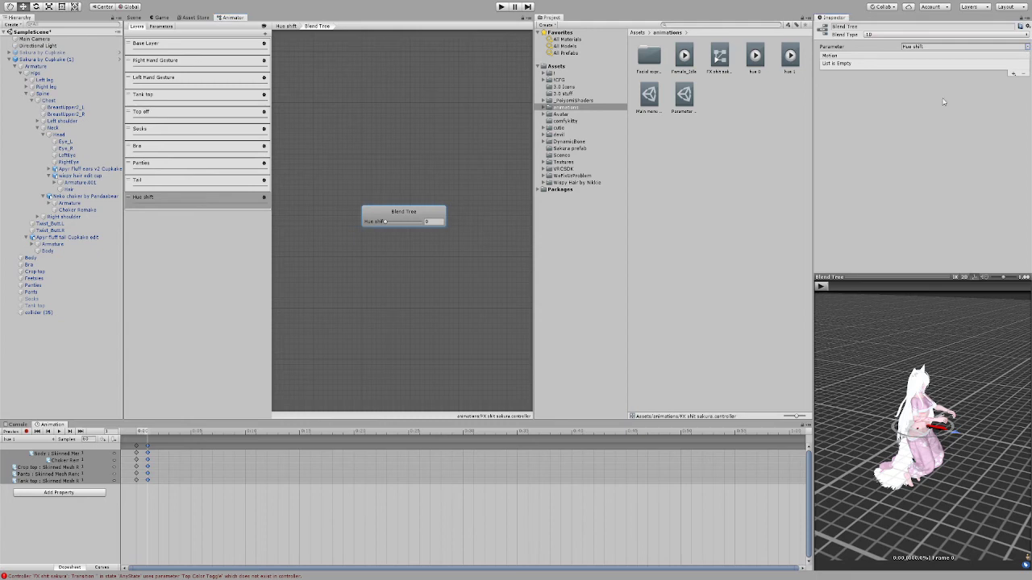
left_click(1012, 74)
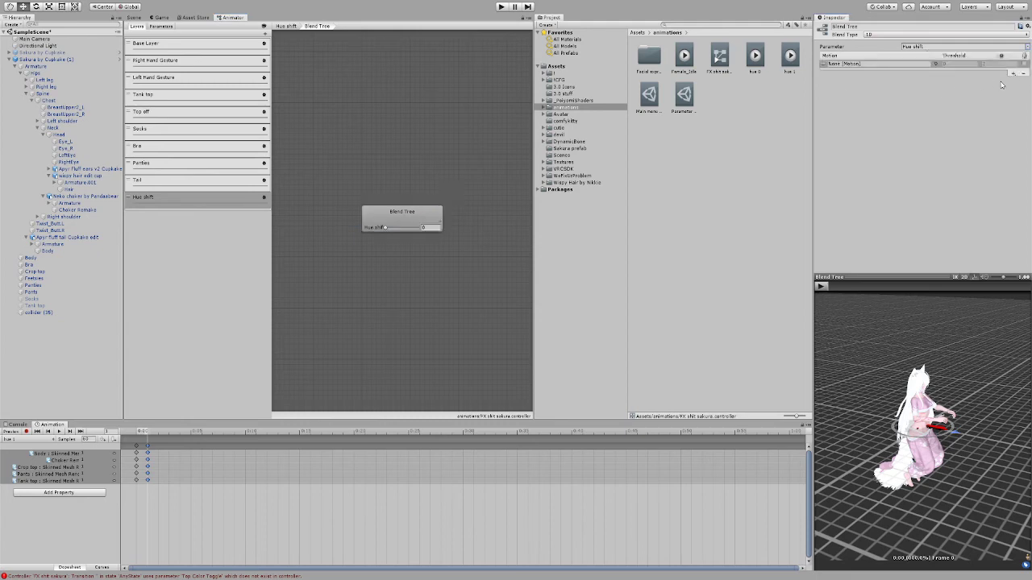
left_click(1012, 73)
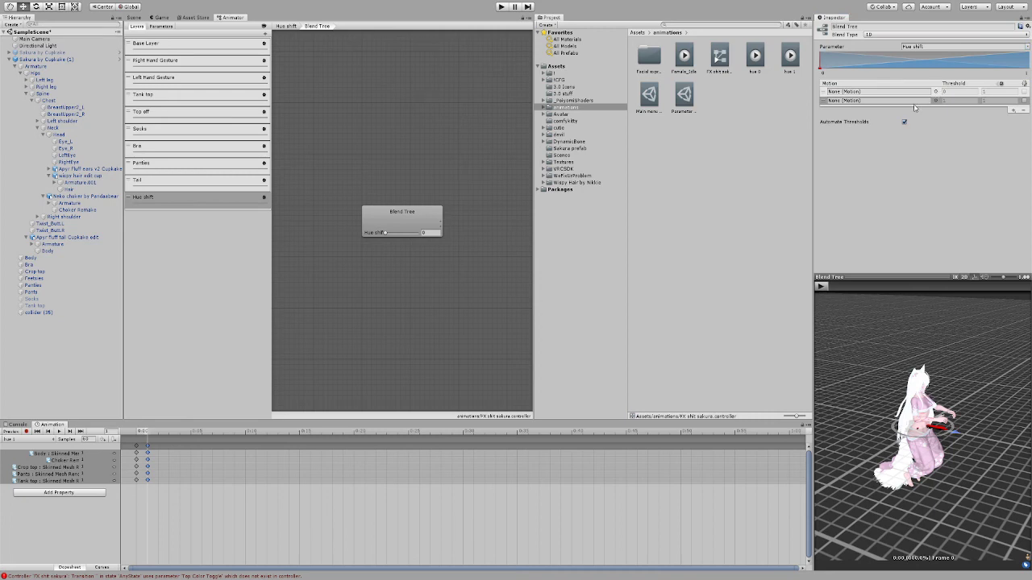
Step: Assign the hue 0 clip to the blend tree's first motion and the hue 1 clip to its second
left_click_drag(754, 56, 879, 92)
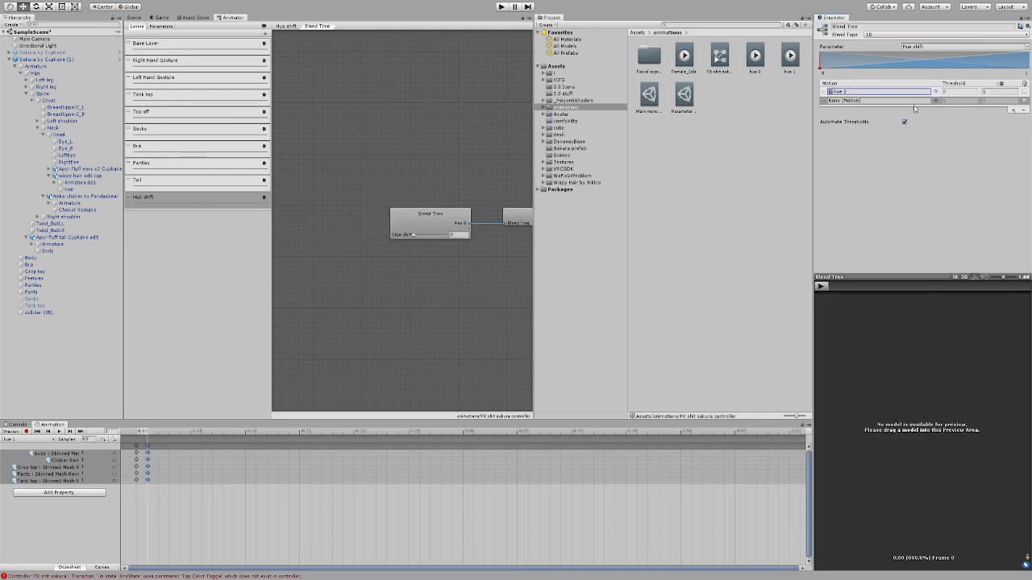
left_click(937, 101)
double_click(662, 79)
left_click(885, 229)
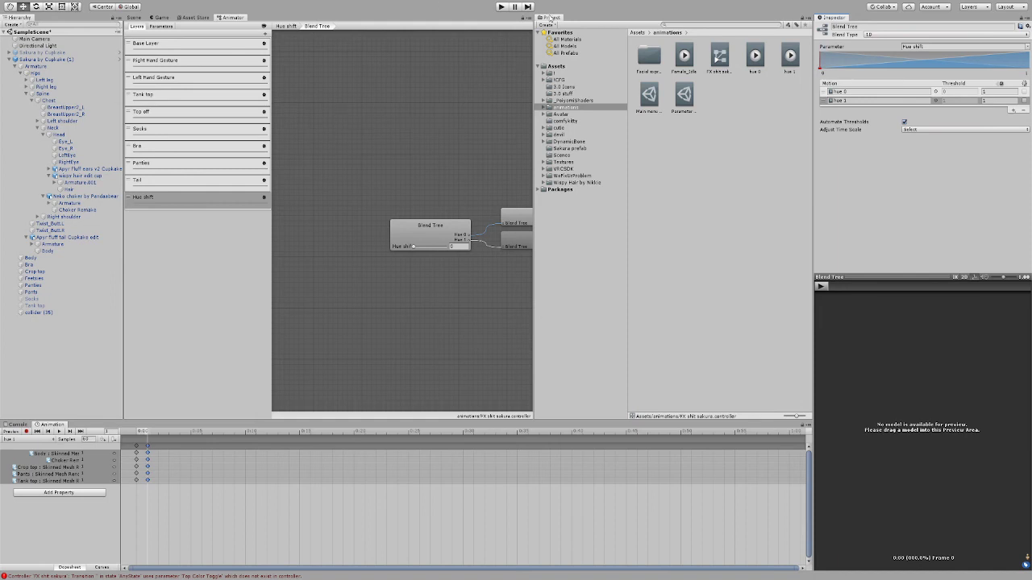
Step: Start play mode and dock the Animator window beside the Scene view
left_click(501, 6)
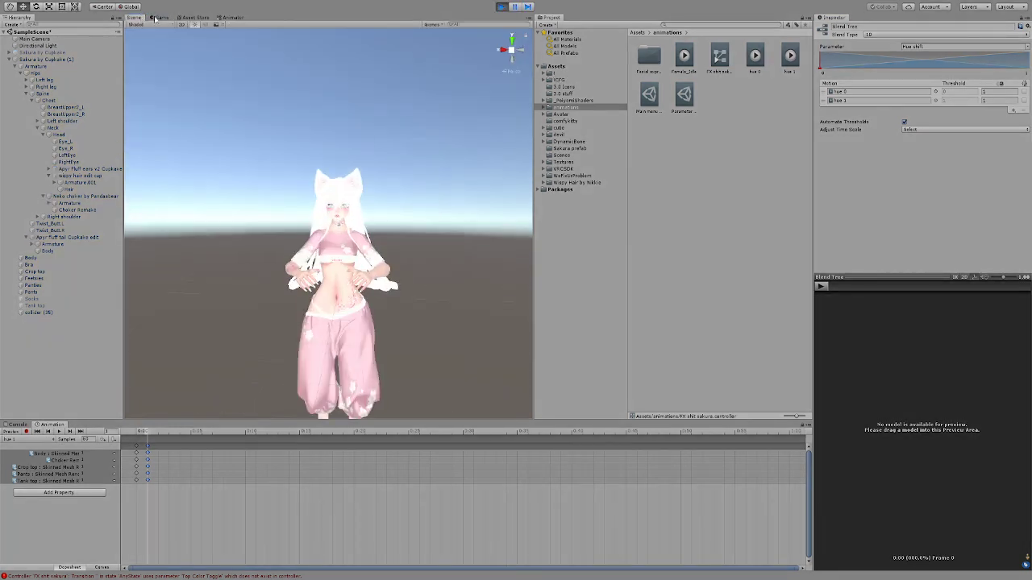
left_click(226, 17)
left_click_drag(273, 27, 481, 124)
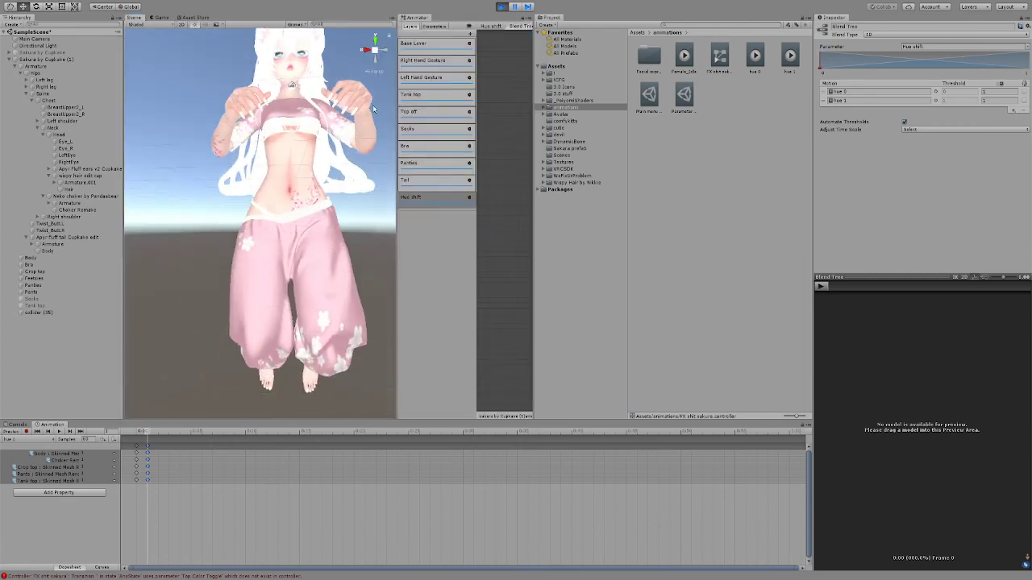
Step: Set the animator's Hue shift parameter to 0.5 and inspect the outfit and tail colours from the avatar's side
left_click(438, 28)
left_click(462, 125)
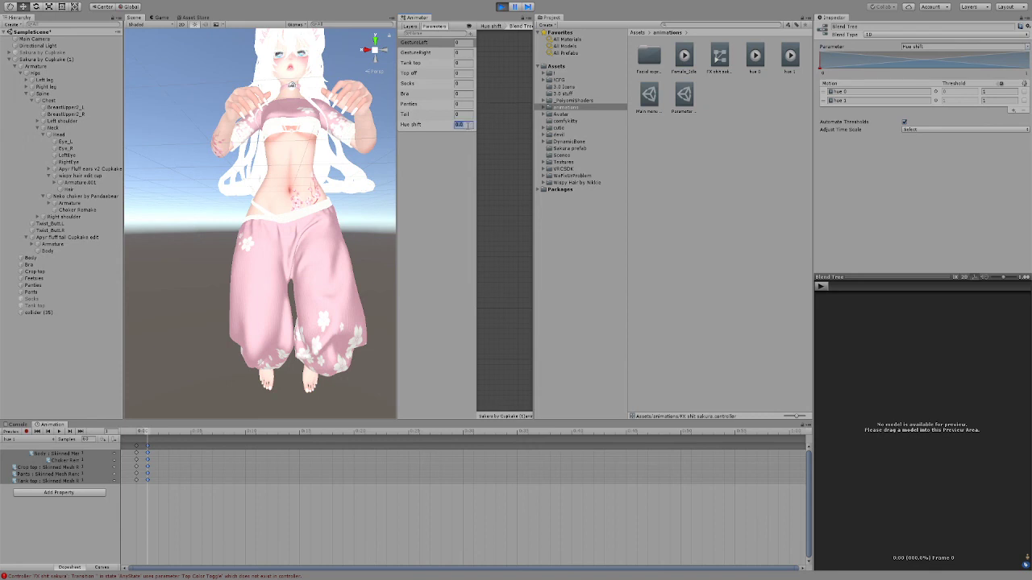
type("0.1")
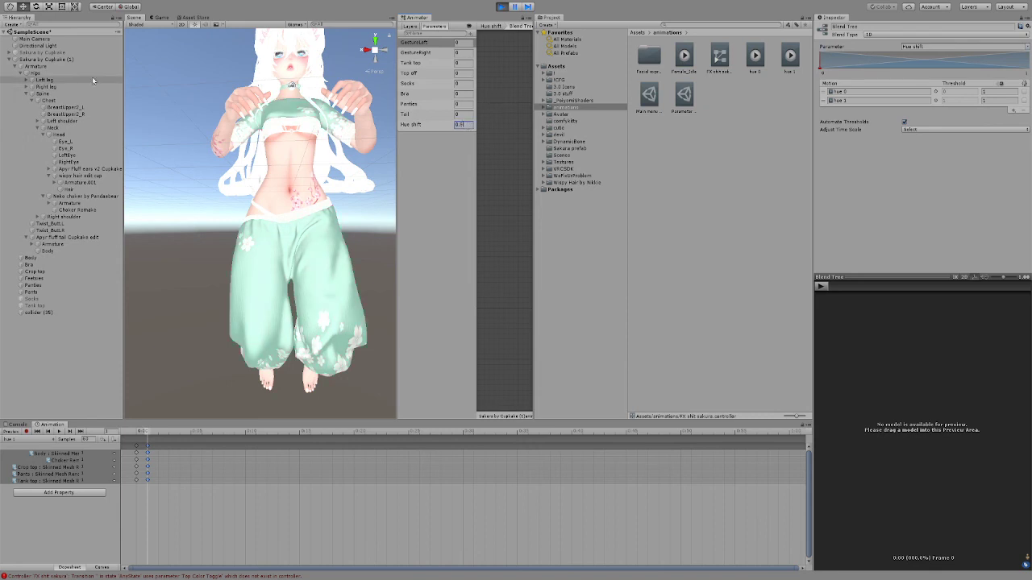
scroll(307, 202, "down", 5)
left_click_drag(339, 202, 203, 197, "alt")
scroll(326, 140, "up", 5)
scroll(314, 198, "down", 4)
Step: Test the Hue shift parameter at 0.7, inspect the outfit from the avatar's front and exit play mode
left_click(463, 115)
left_click(467, 124)
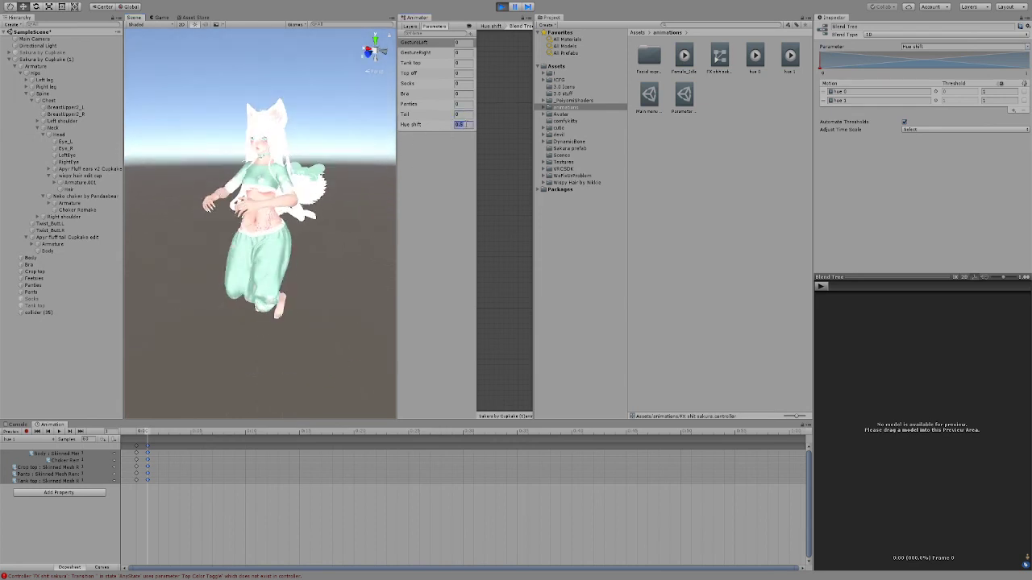
type("0.1")
scroll(297, 211, "down", 5)
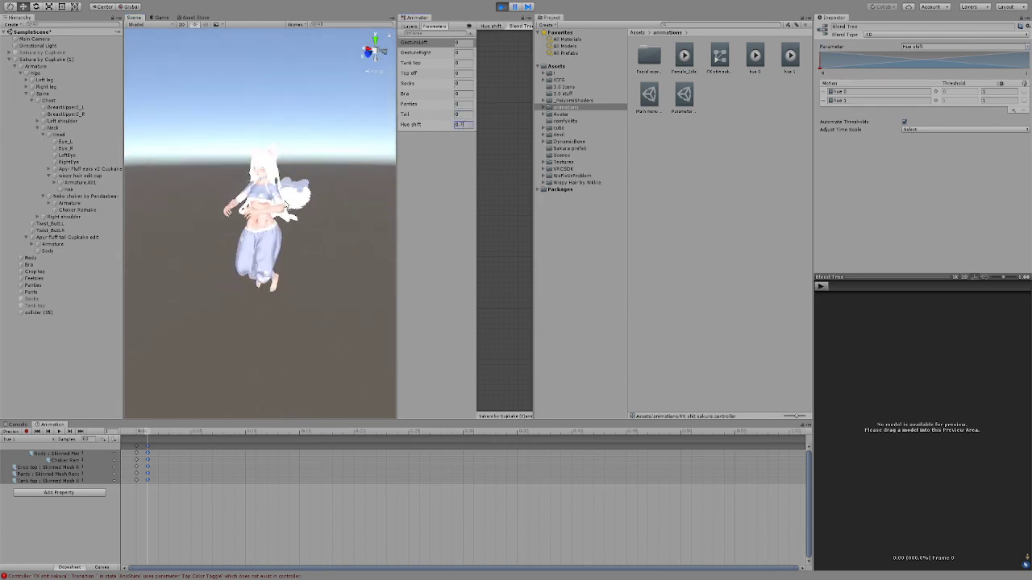
scroll(288, 205, "up", 5)
left_click_drag(286, 205, 369, 205, "alt")
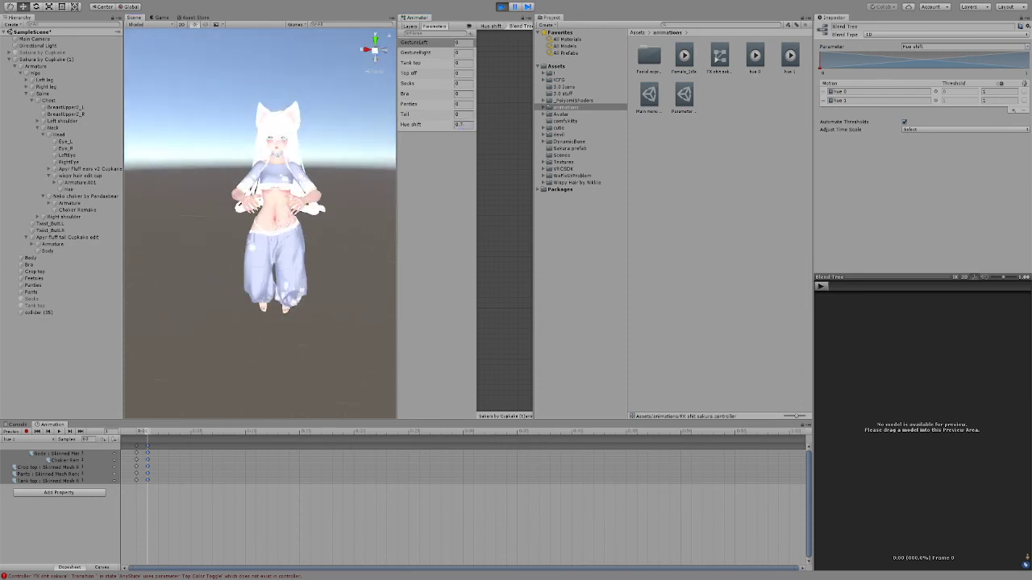
left_click(502, 7)
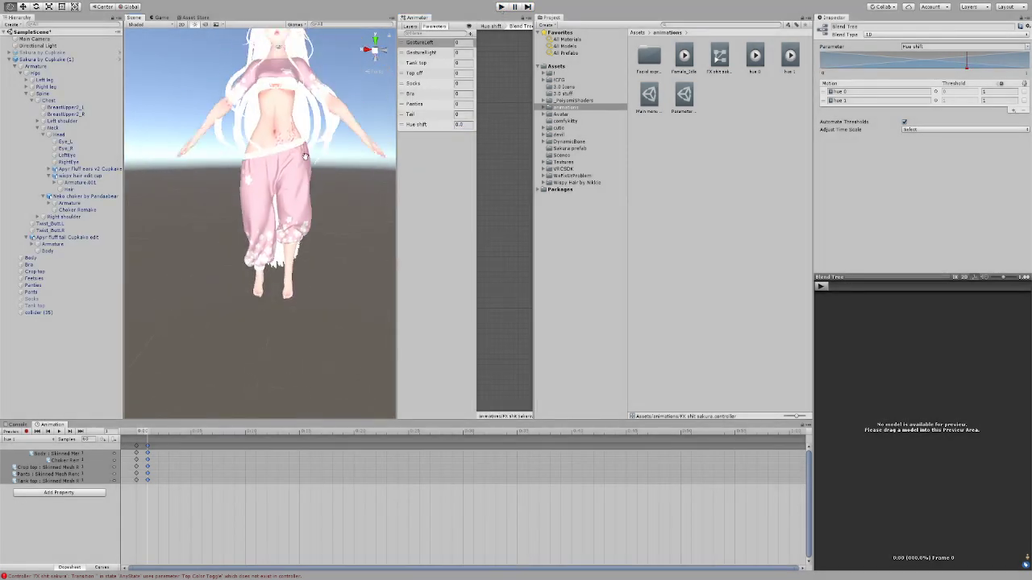